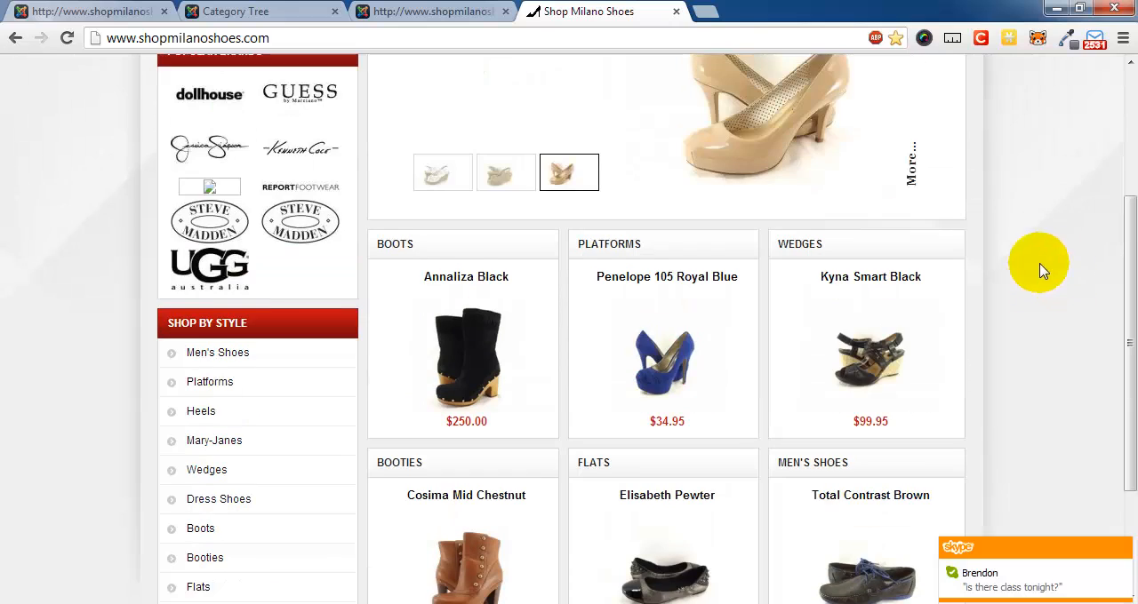
- Examine the storefront home page's featured products, popular brands and Shop by Style list
scroll(1000, 274, "down", 1)
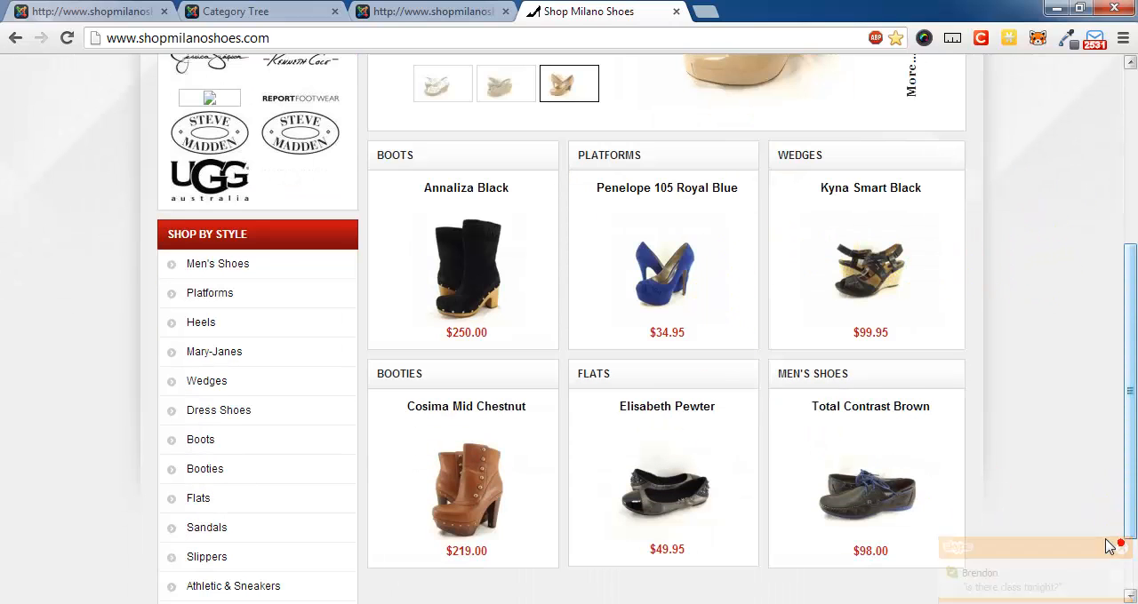
scroll(73, 165, "up", 1)
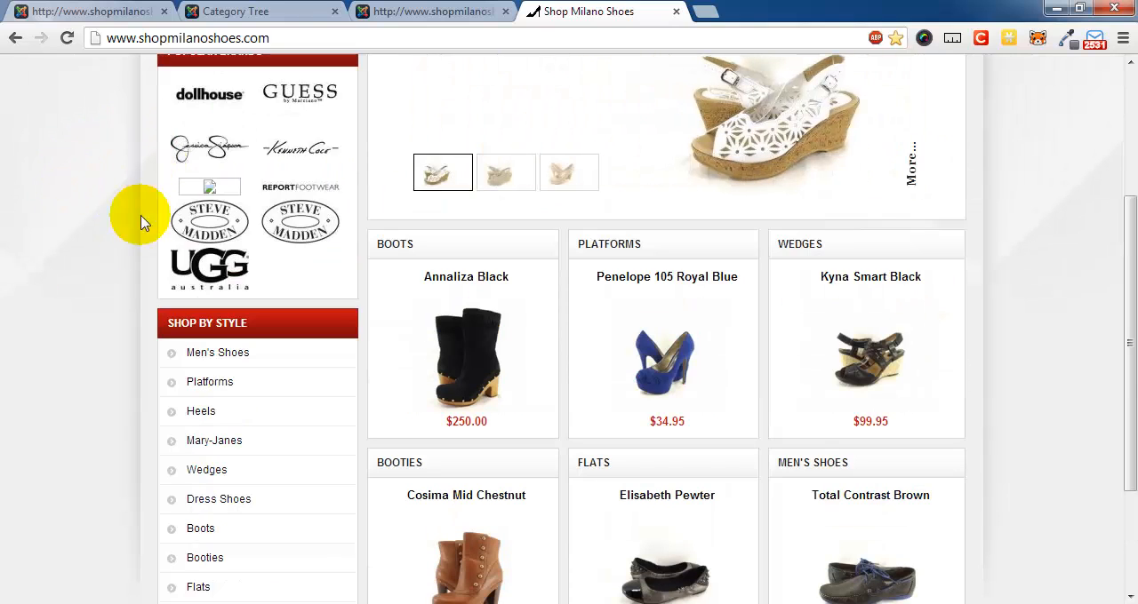
scroll(360, 407, "up", 2)
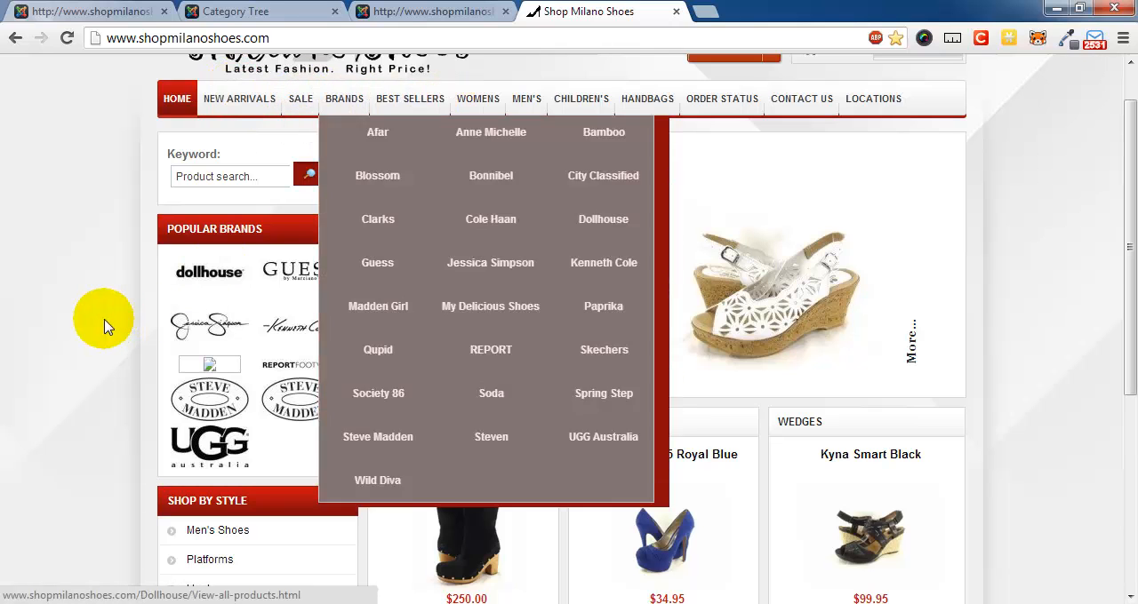
scroll(98, 329, "down", 3)
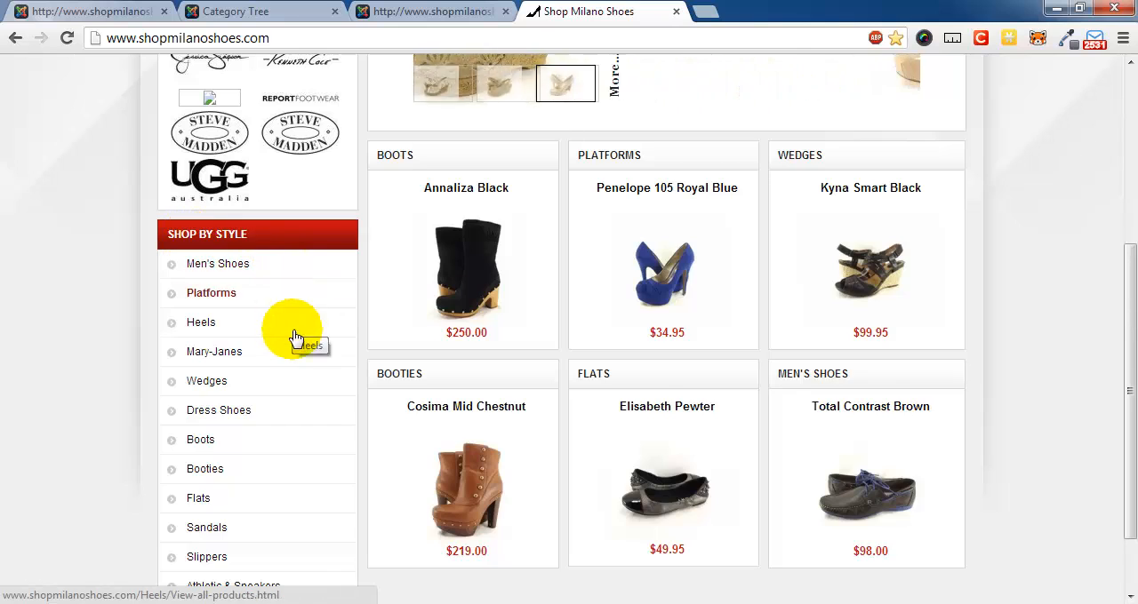
scroll(297, 330, "up", 2)
scroll(363, 386, "up", 2)
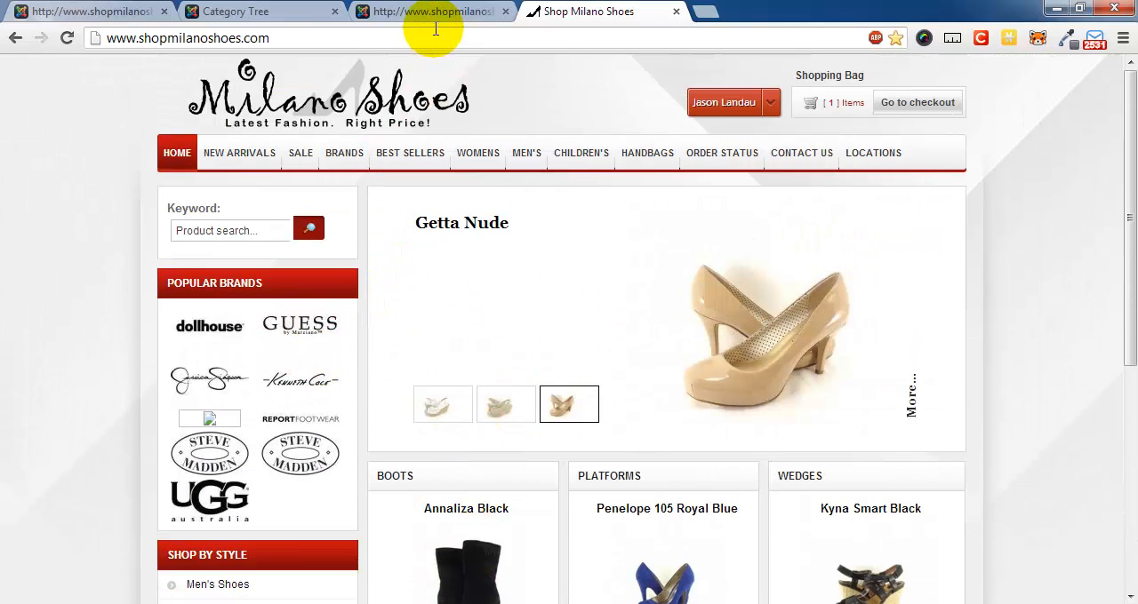
- Open the VirtueMart Category Tree in the store administration and review the listed categories
left_click(278, 11)
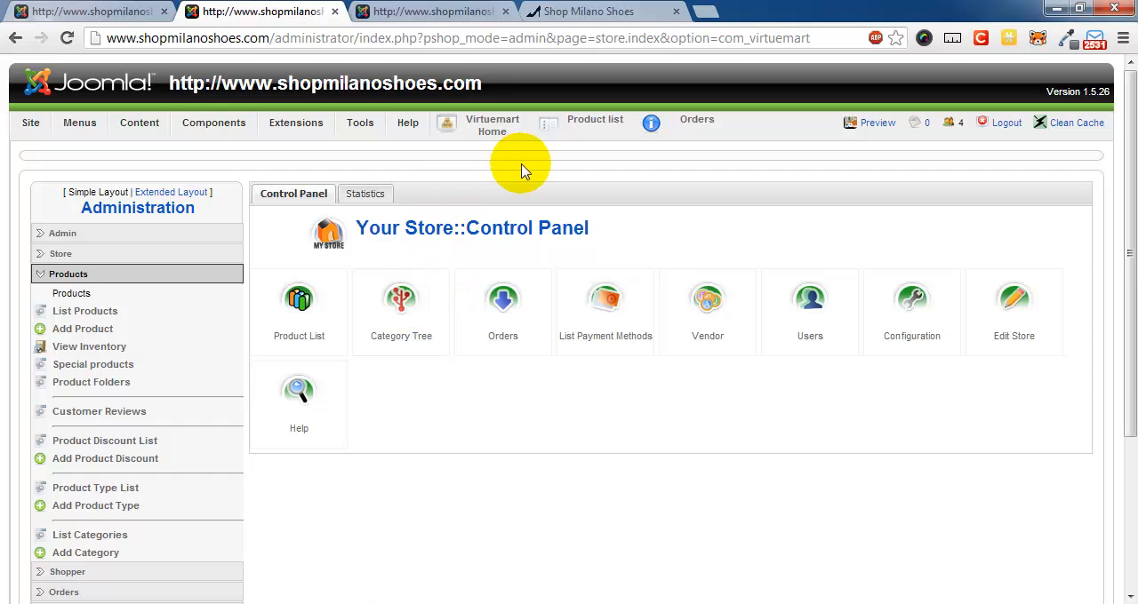
left_click(404, 309)
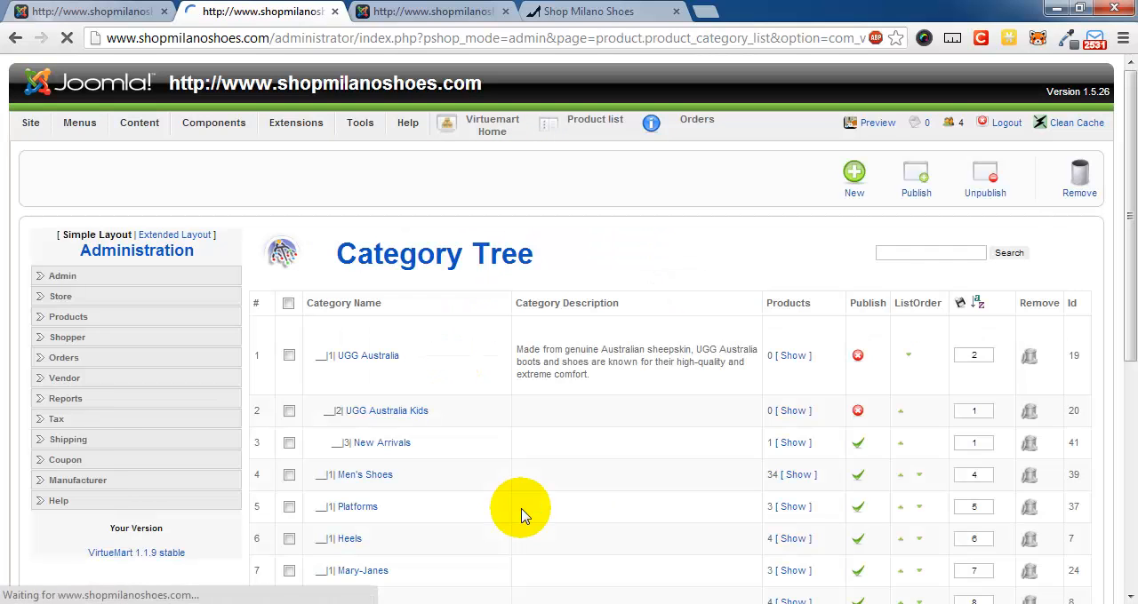
scroll(693, 329, "down", 2)
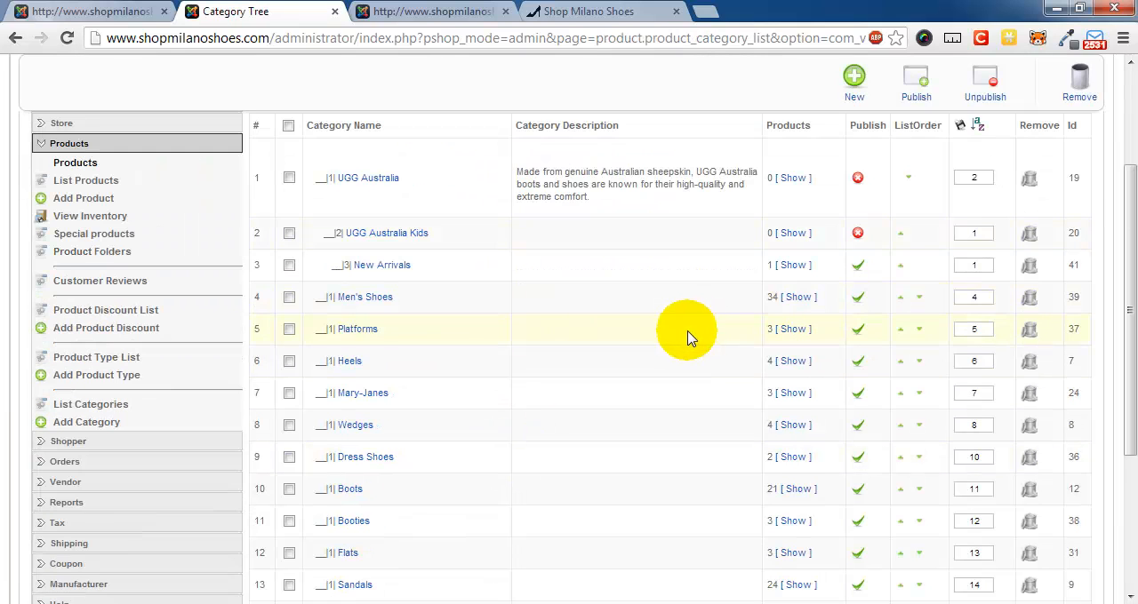
scroll(689, 338, "up", 1)
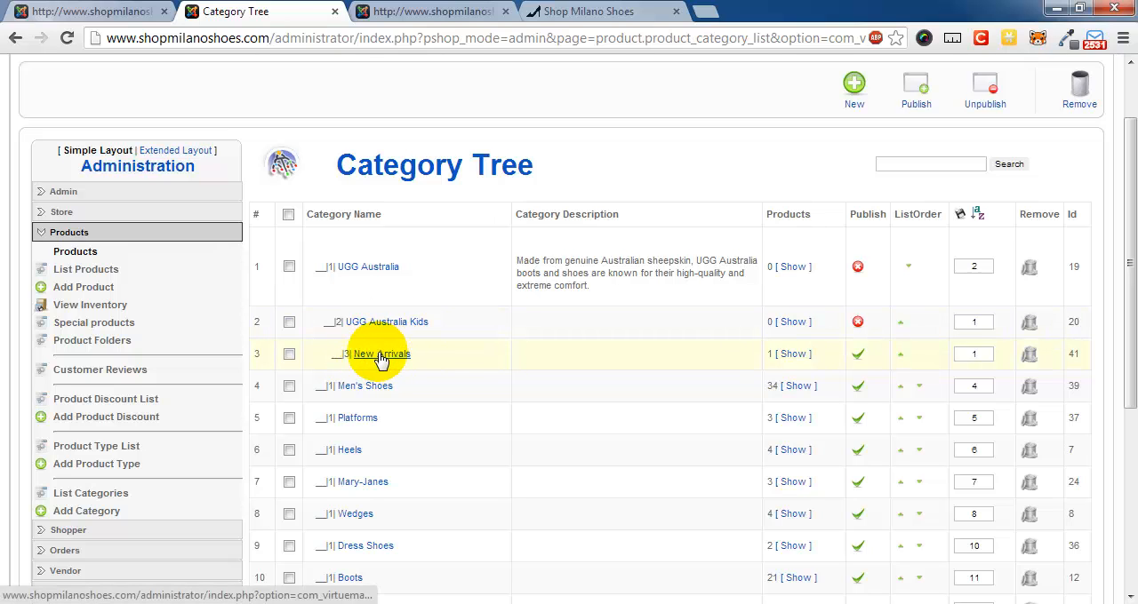
- Check the Shop by Style list on the storefront, then bring up the Advanced Module Manager
left_click(613, 11)
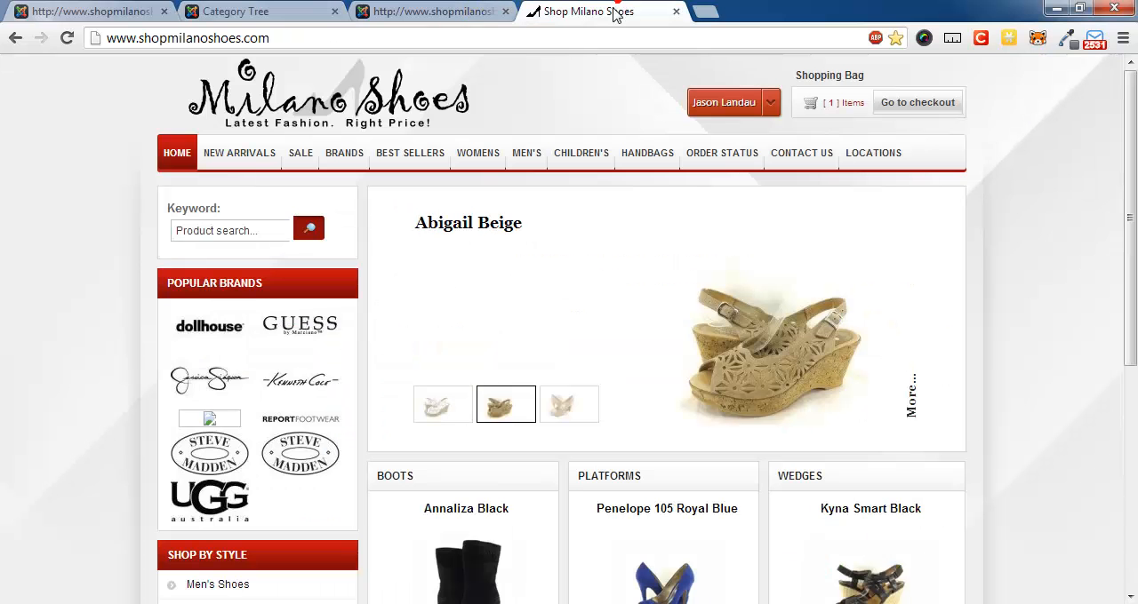
scroll(77, 300, "down", 4)
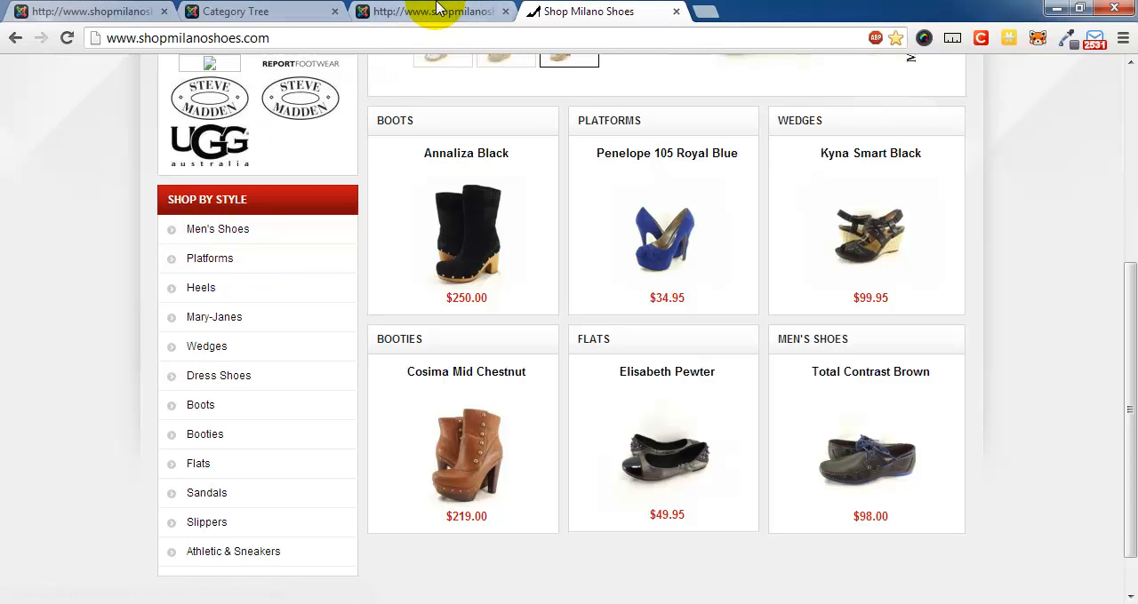
left_click(412, 12)
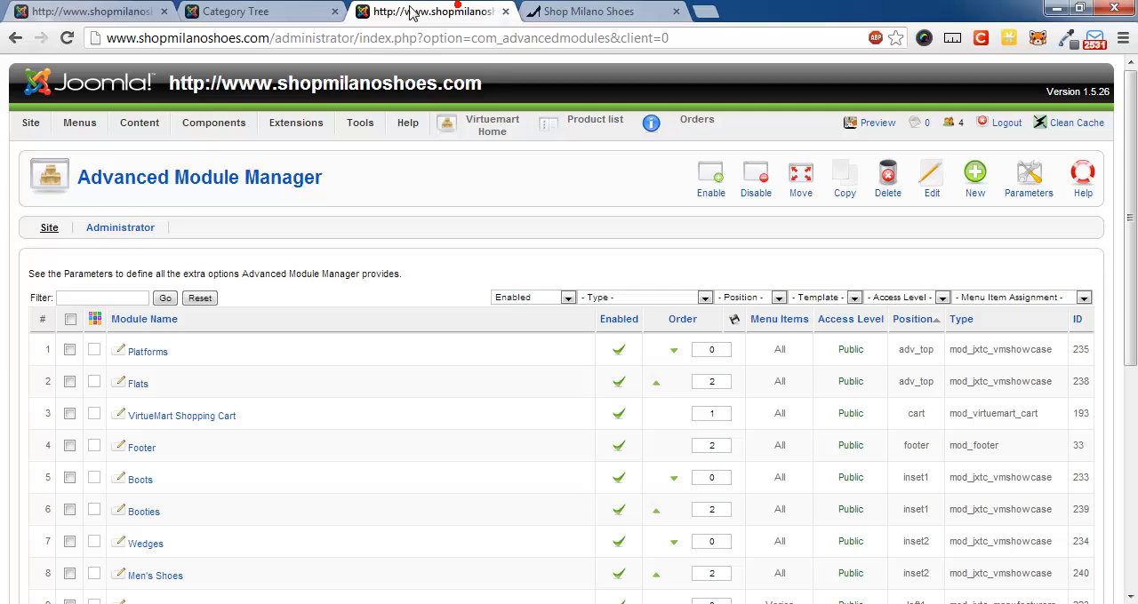
- Create a top-level category named Unpublished with publishing turned off, and save it
left_click(264, 14)
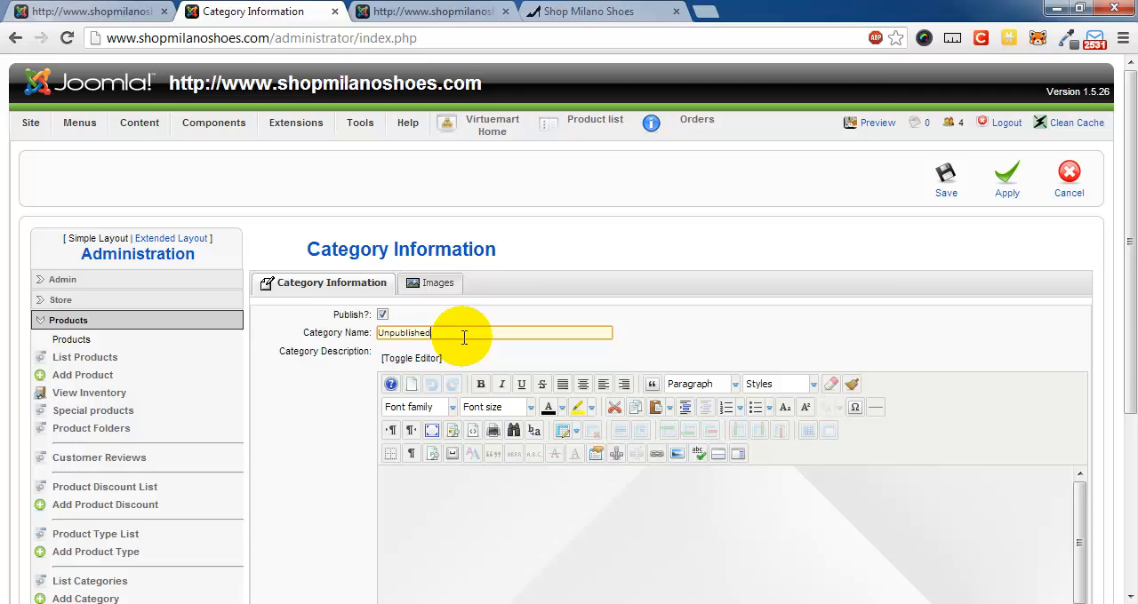
scroll(761, 386, "down", 3)
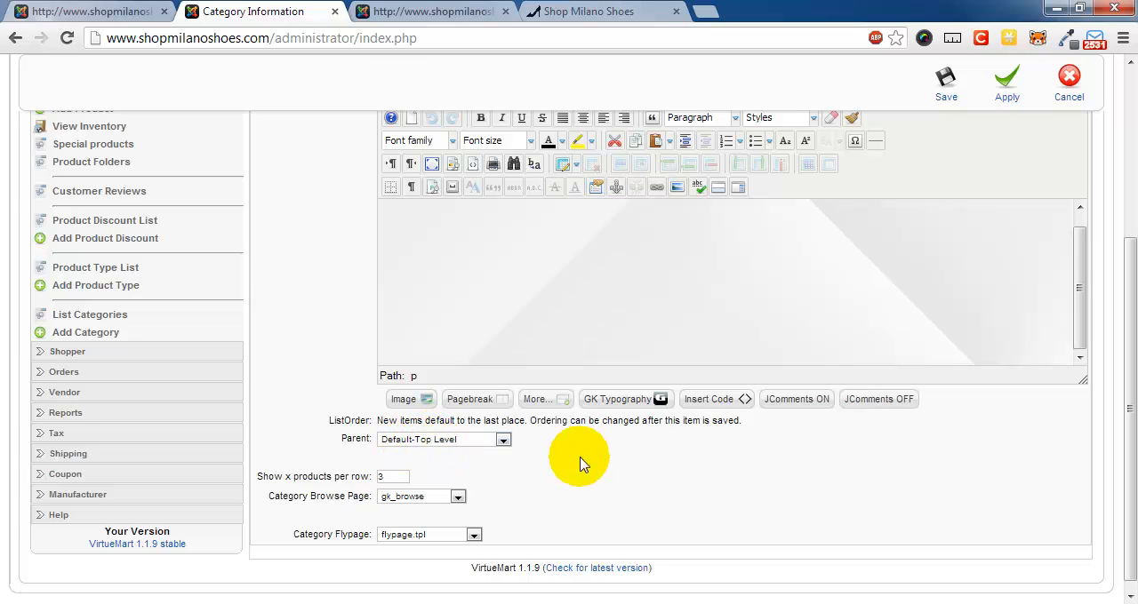
scroll(800, 475, "up", 2)
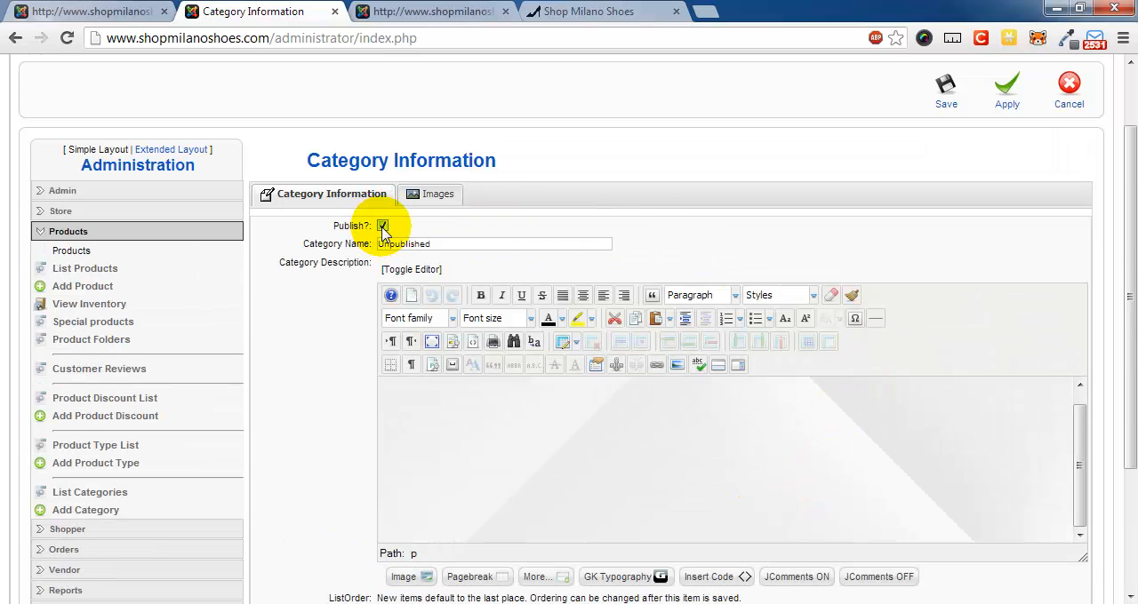
left_click(940, 108)
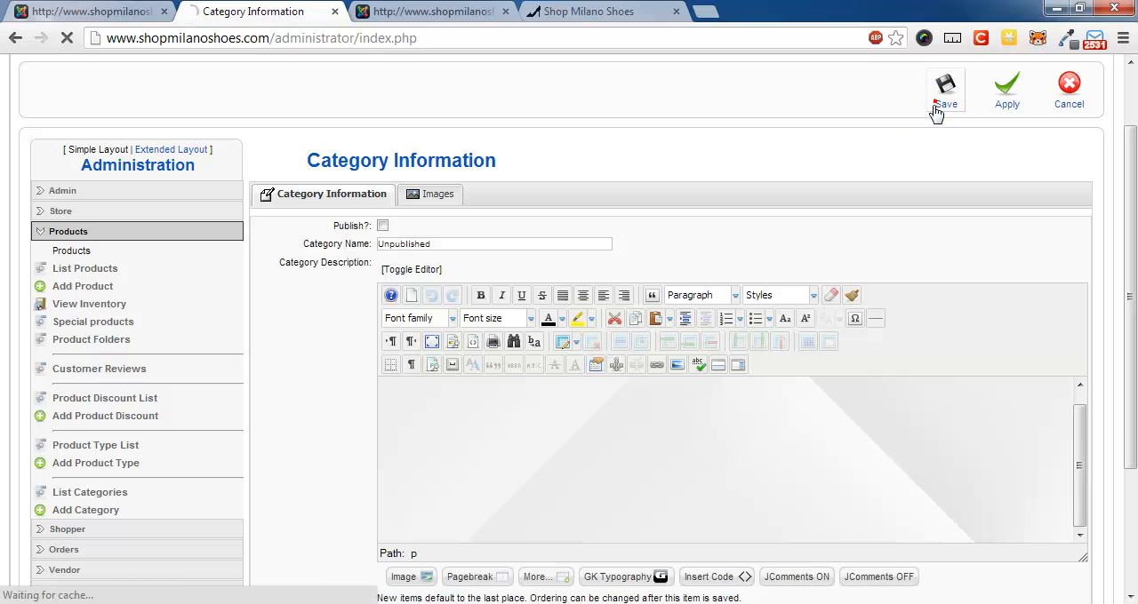
- Review the end of the category tree and reload the page, resubmitting the form
scroll(432, 338, "down", 1)
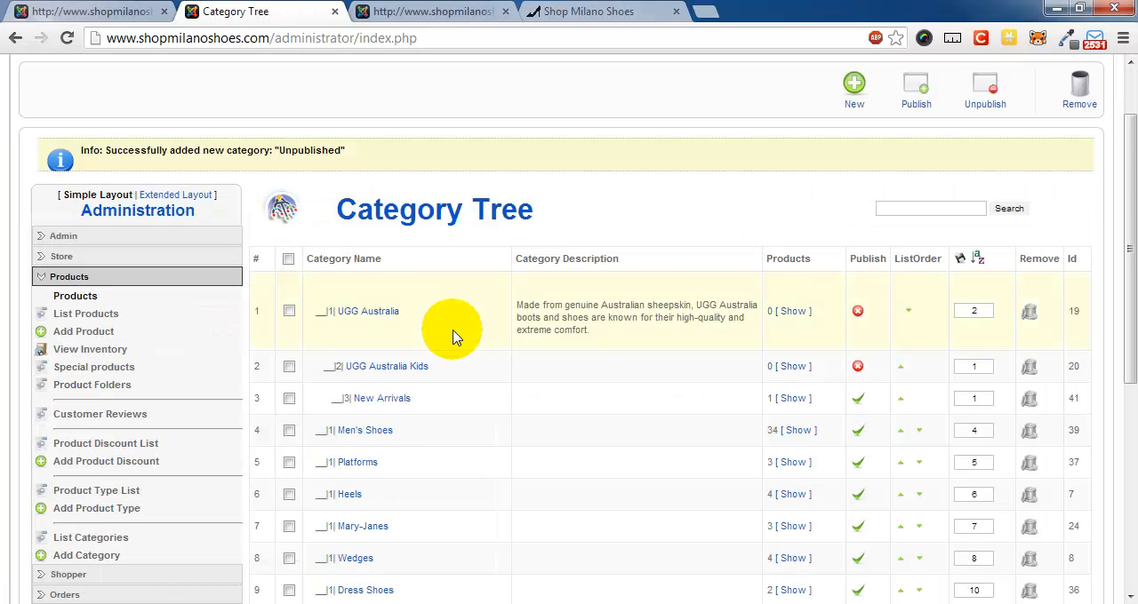
scroll(422, 324, "down", 4)
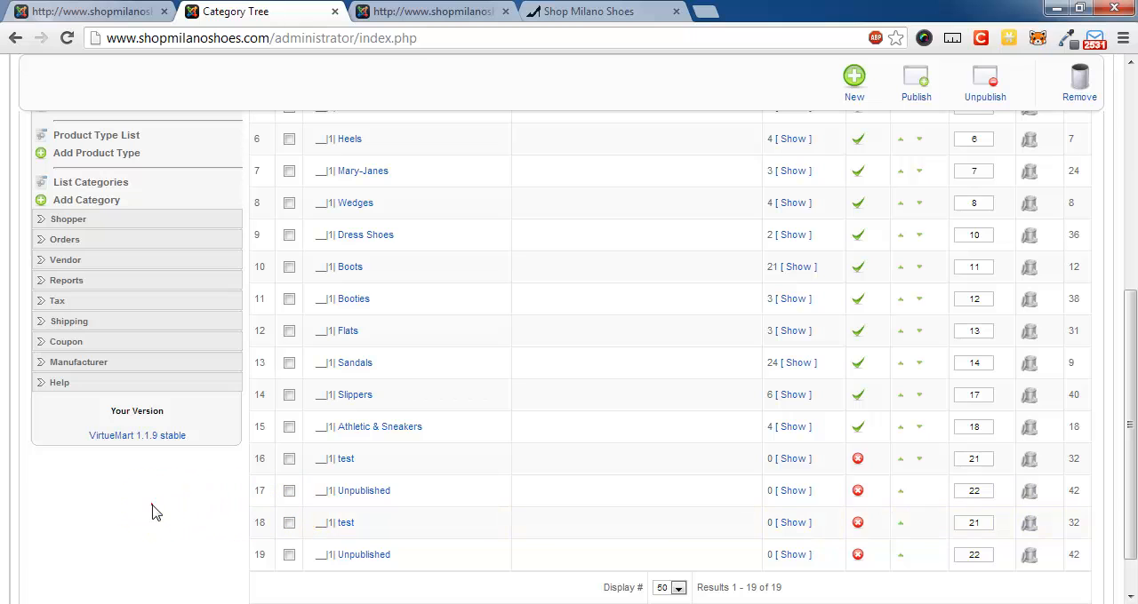
key("F5")
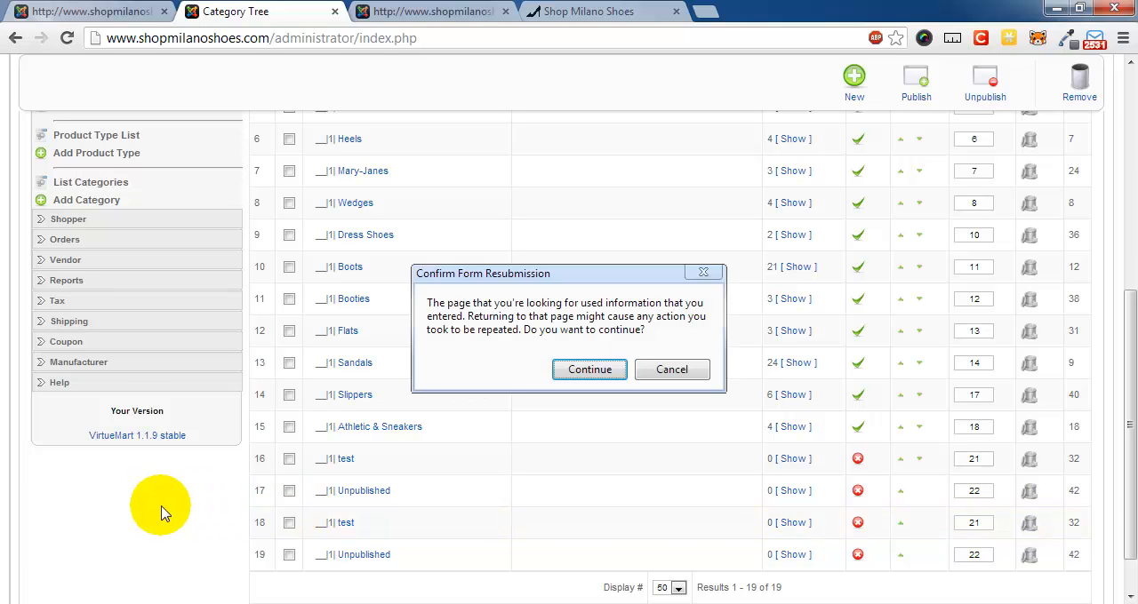
left_click(590, 370)
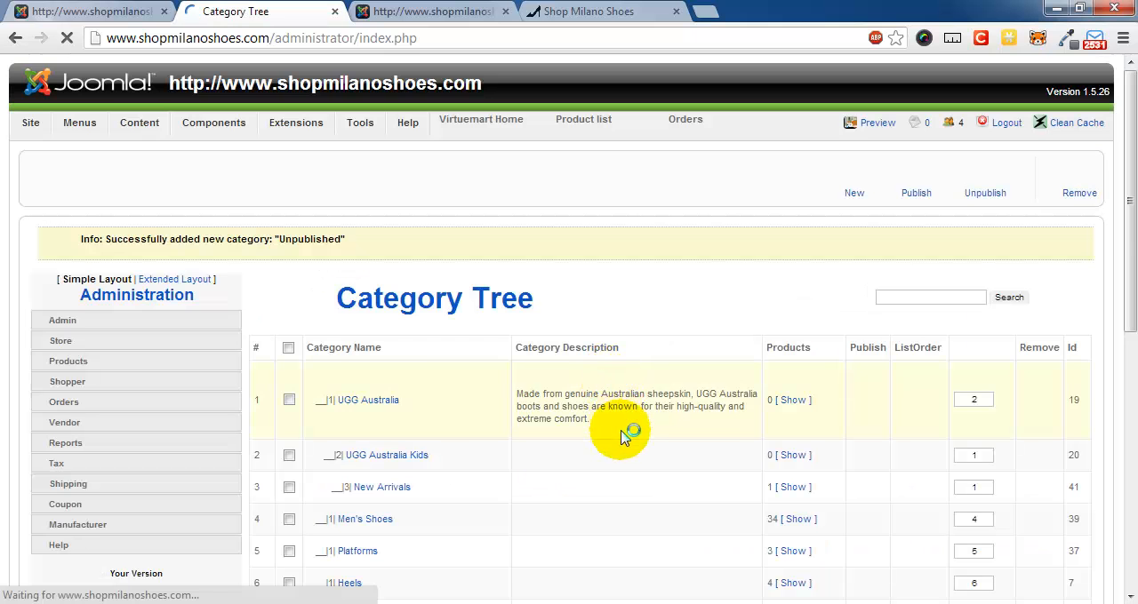
- Delete the duplicate Unpublished category with ID 43 from the category tree and confirm the removal
scroll(626, 442, "down", 6)
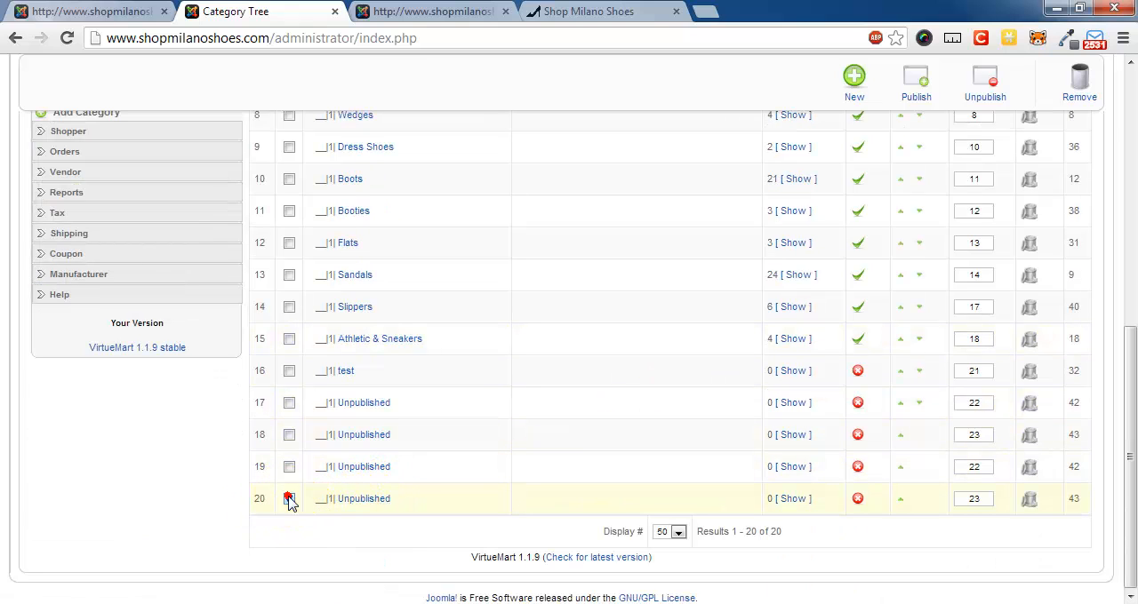
left_click(289, 498)
scroll(881, 384, "up", 2)
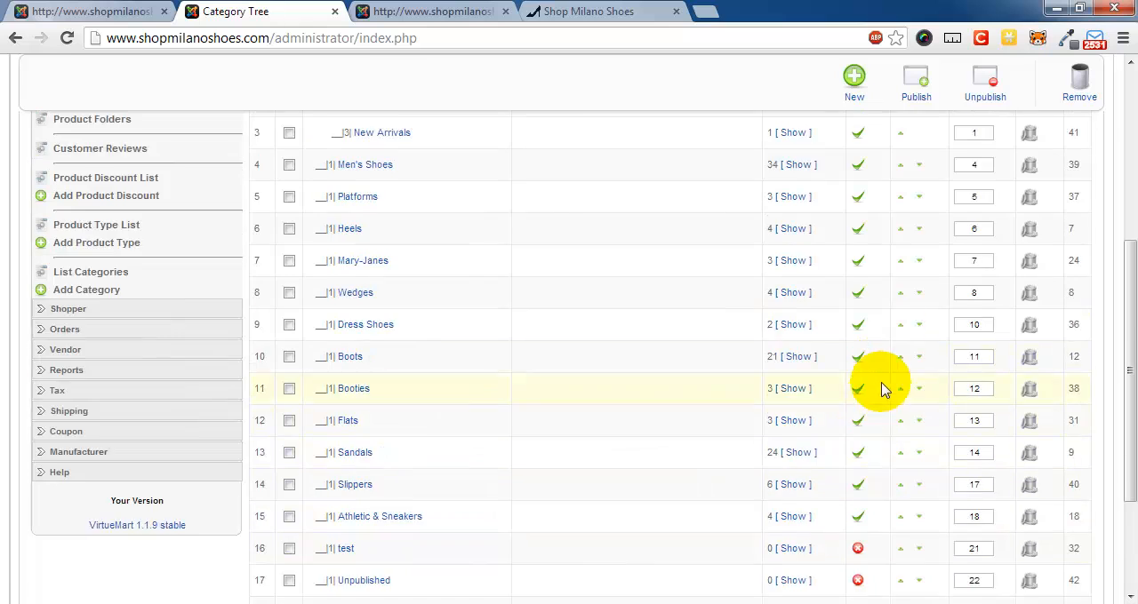
scroll(881, 388, "up", 1)
left_click(1079, 80)
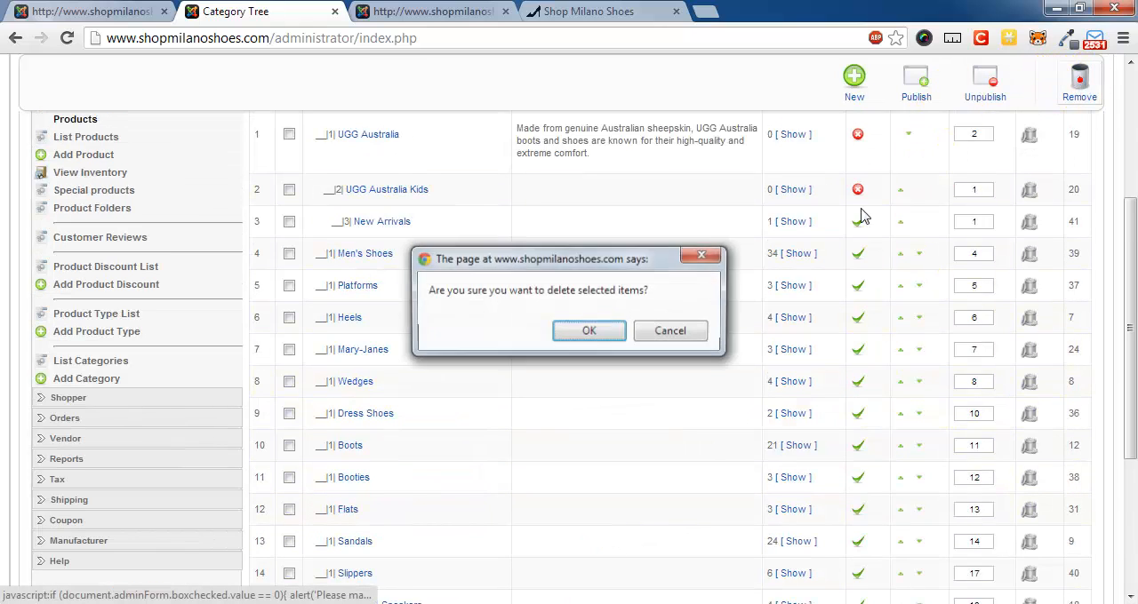
left_click(591, 331)
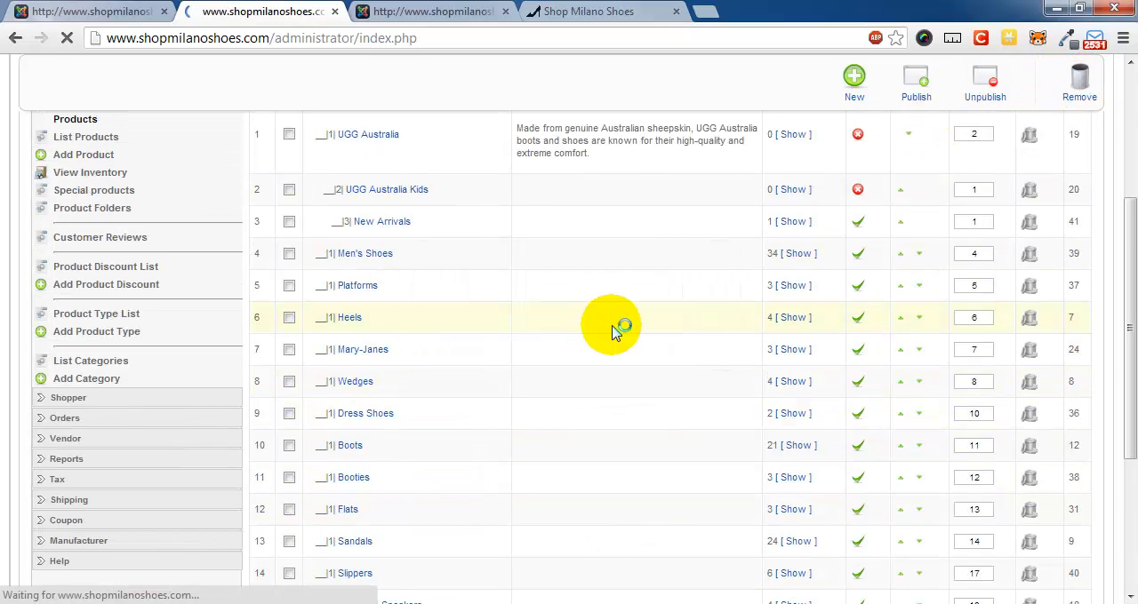
- Check the remaining categories in the category tree and compare them with the storefront's Shop by Style list
scroll(693, 436, "down", 5)
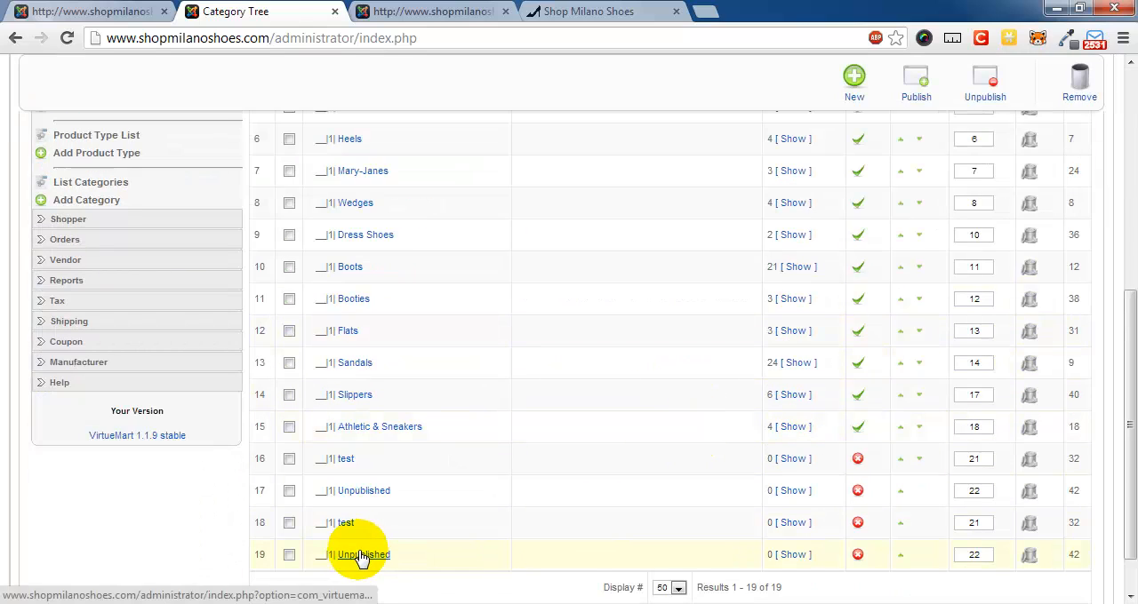
scroll(451, 398, "up", 3)
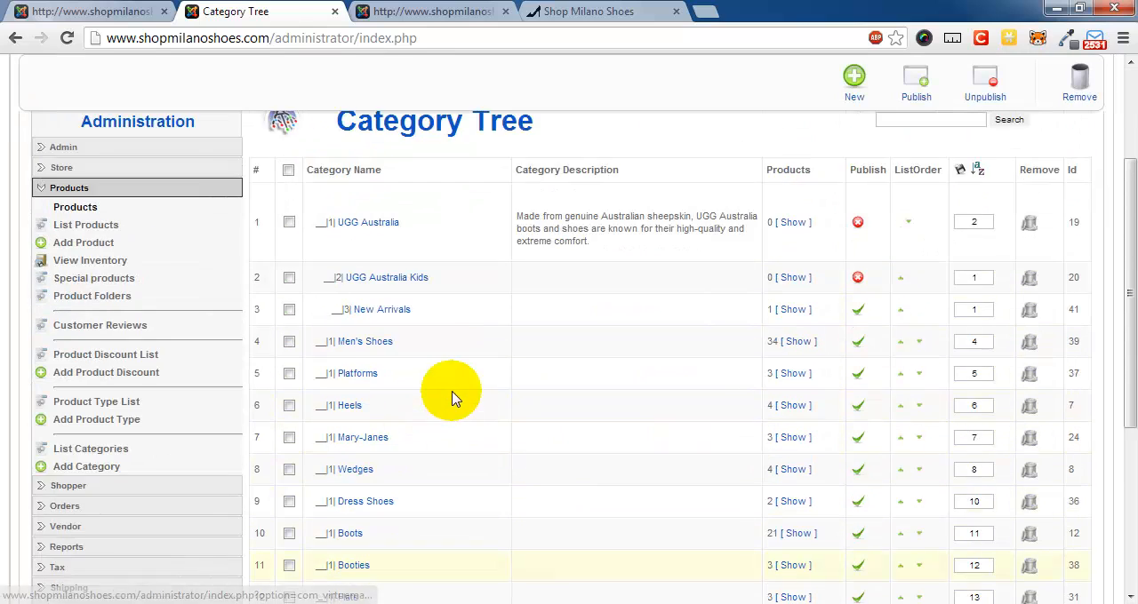
scroll(451, 398, "up", 1)
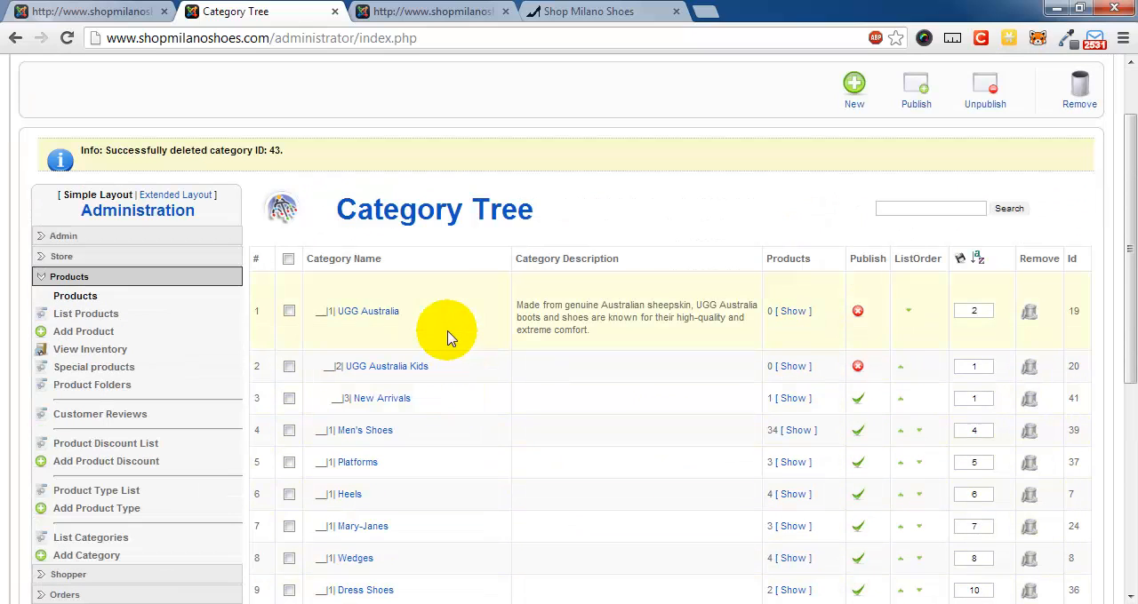
left_click(607, 9)
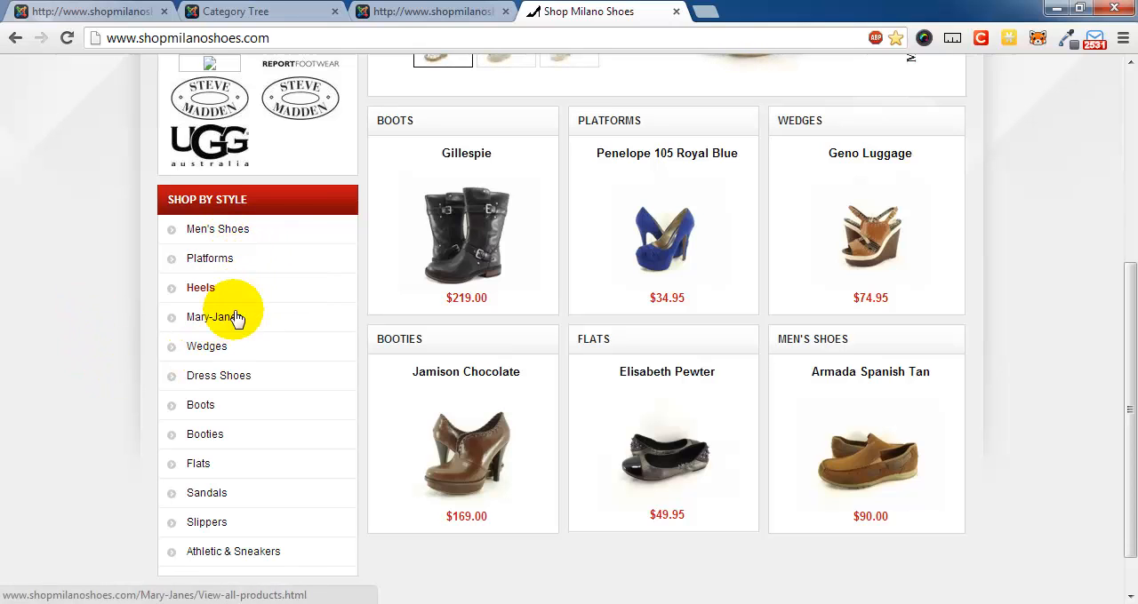
left_click(436, 11)
left_click(295, 11)
- Edit the New Arrivals category to set its parent to Unpublished, and save it
scroll(533, 498, "down", 10)
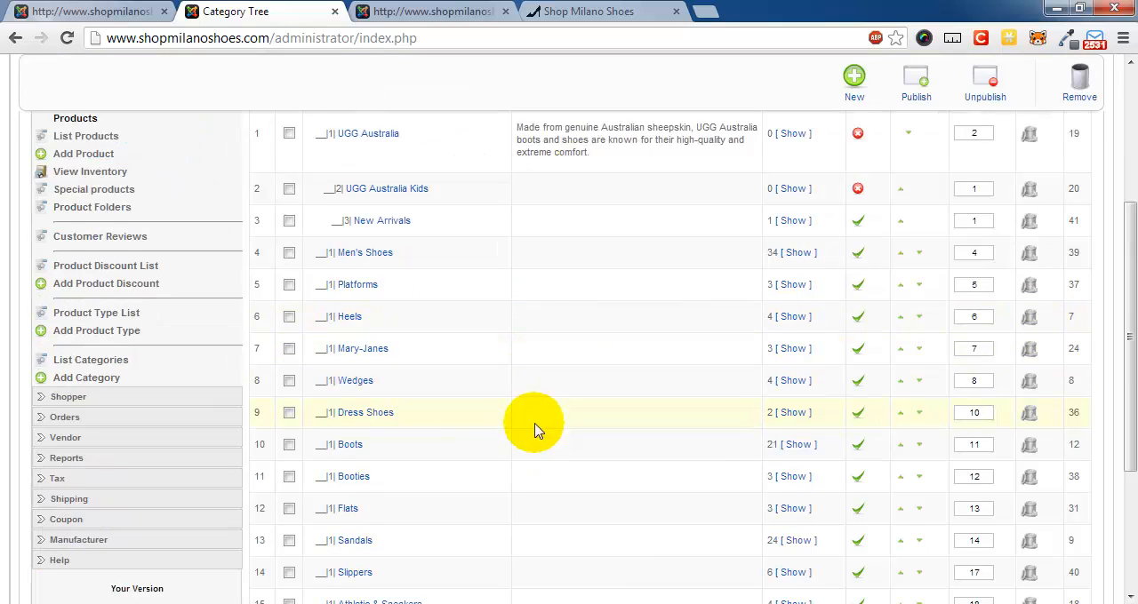
scroll(437, 444, "up", 5)
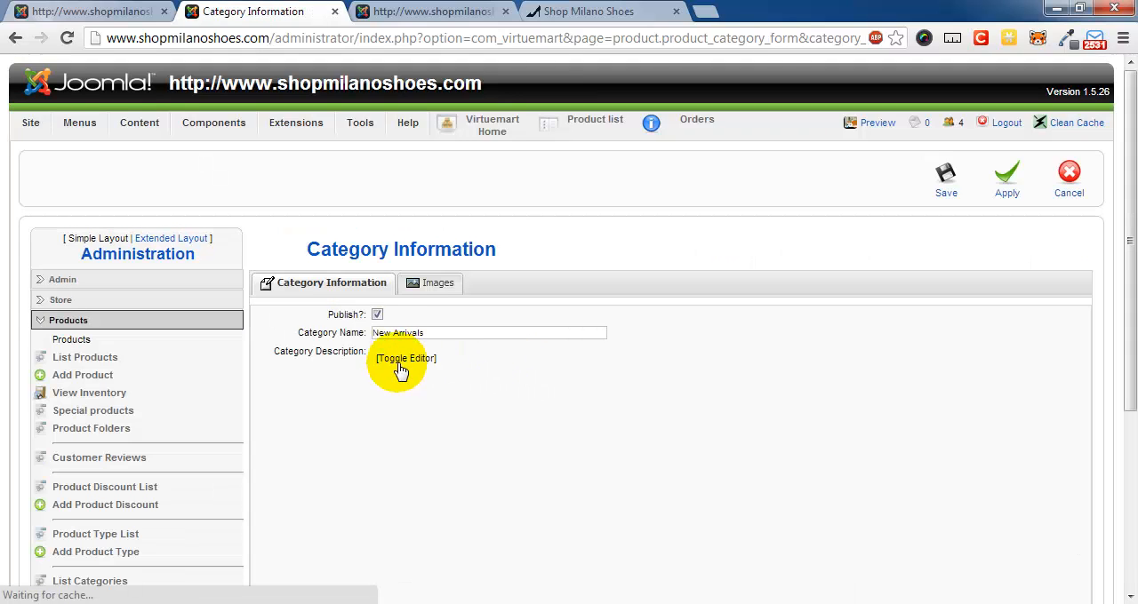
scroll(300, 401, "down", 4)
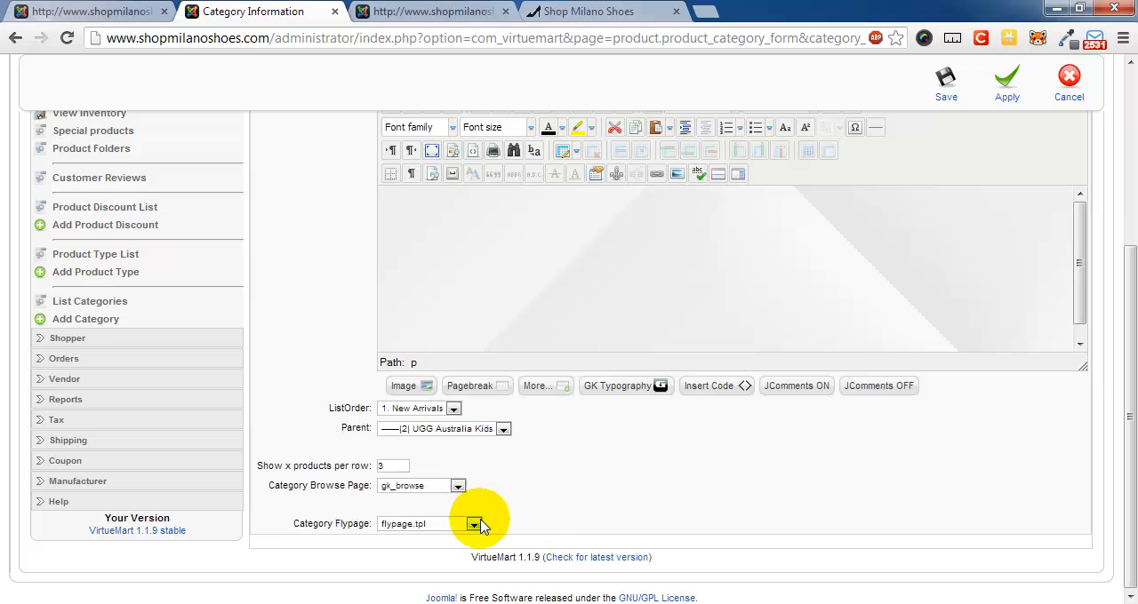
left_click(480, 431)
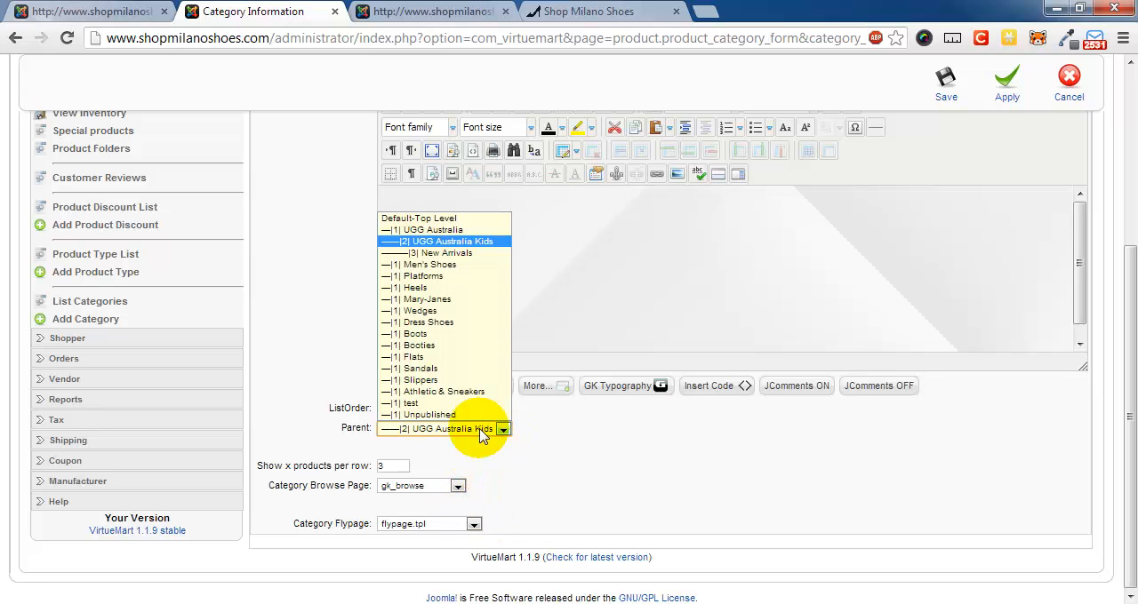
left_click(475, 416)
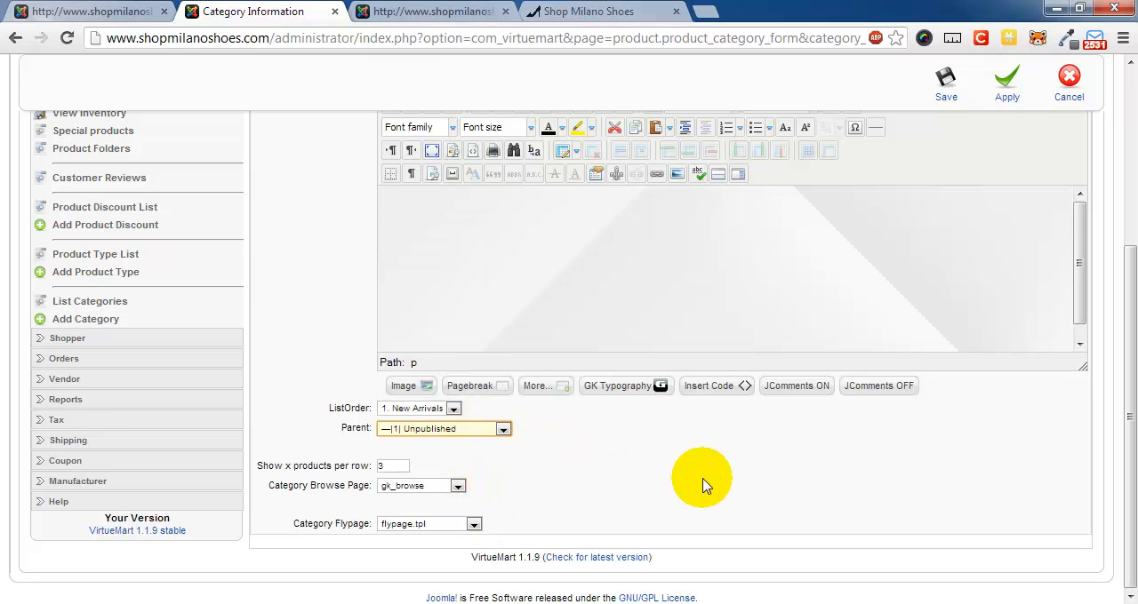
scroll(373, 300, "up", 3)
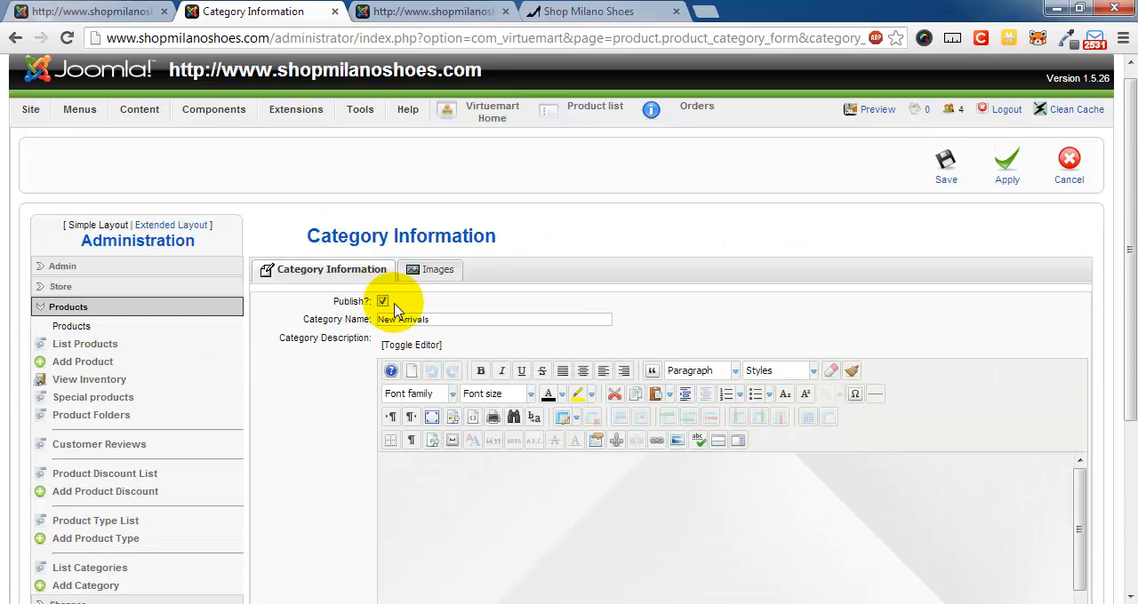
left_click(946, 178)
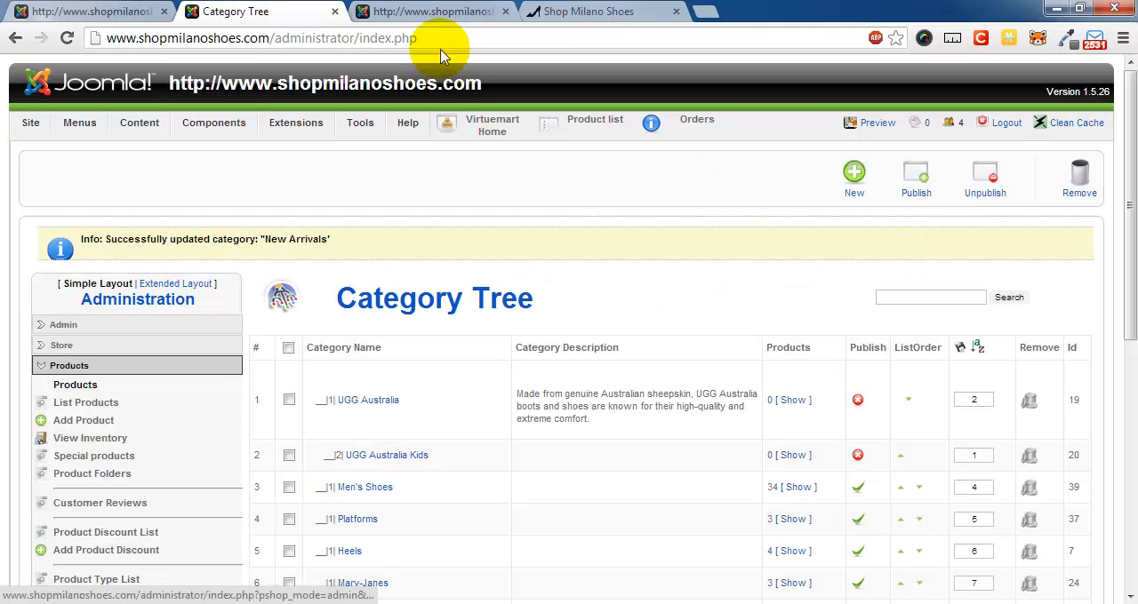
- Reload the storefront home page and check the Shop by Style list for the New Arrivals category
left_click(436, 13)
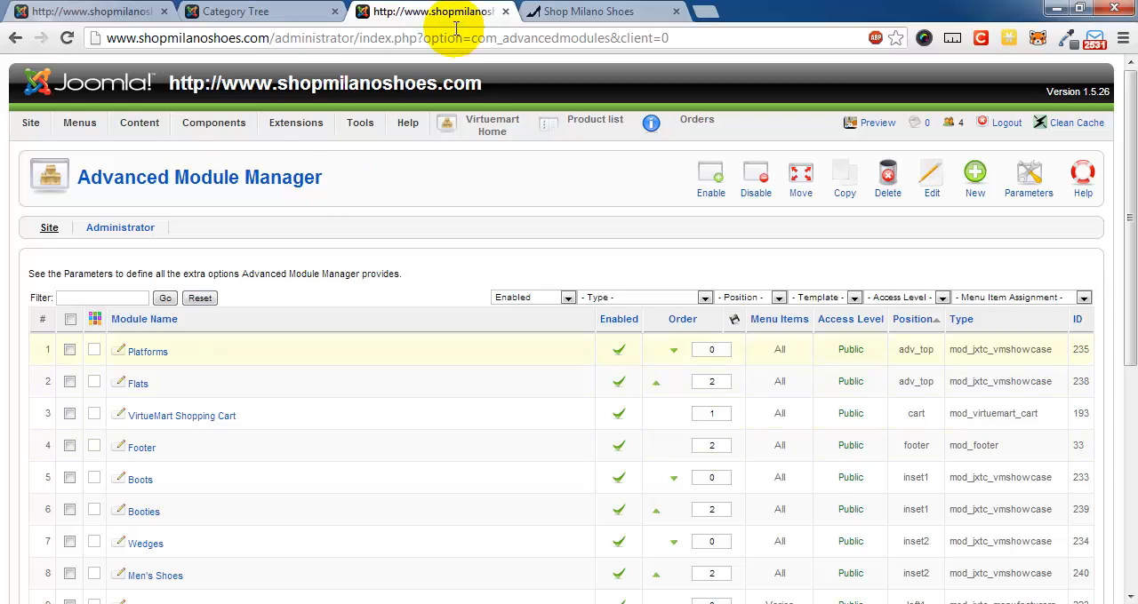
left_click(589, 13)
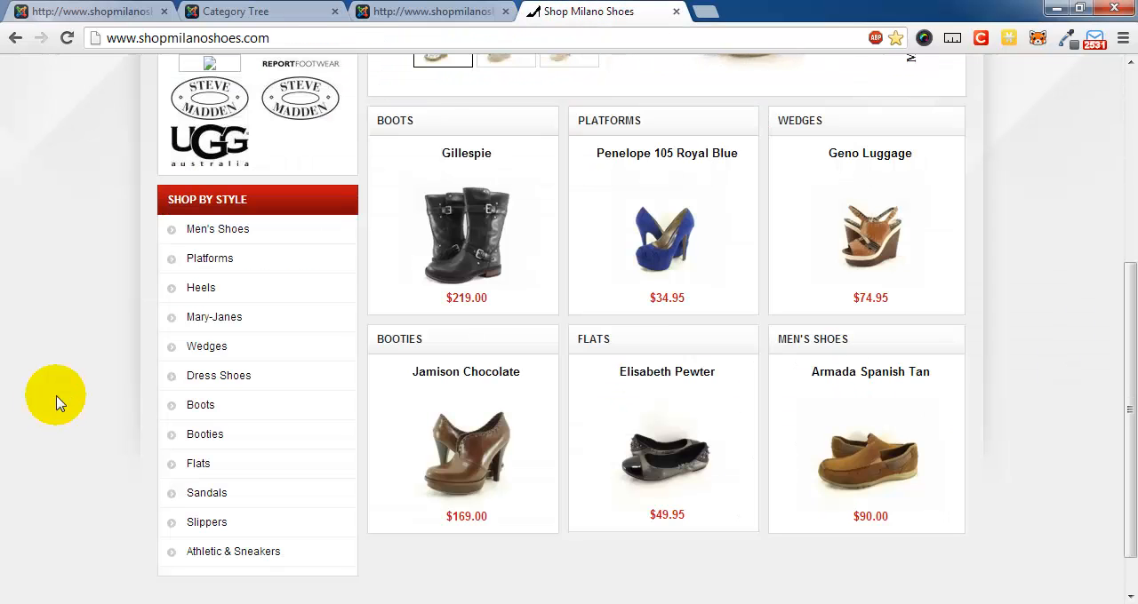
key("F5")
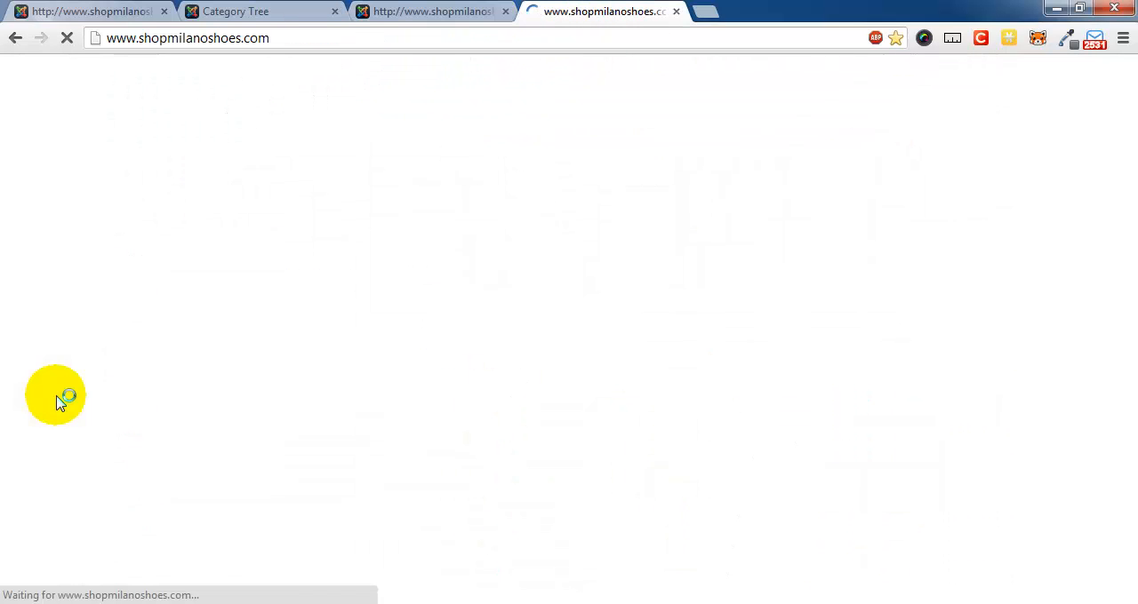
scroll(89, 382, "down", 1)
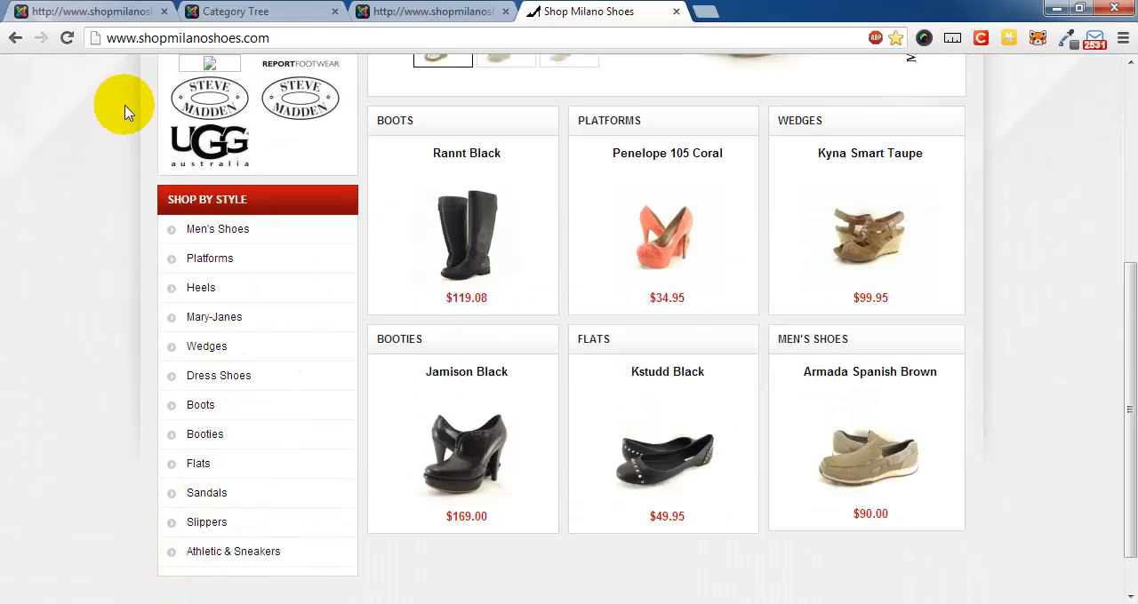
- Review the category tree to check where New Arrivals sits under Unpublished and find its category ID
left_click(413, 11)
left_click(305, 11)
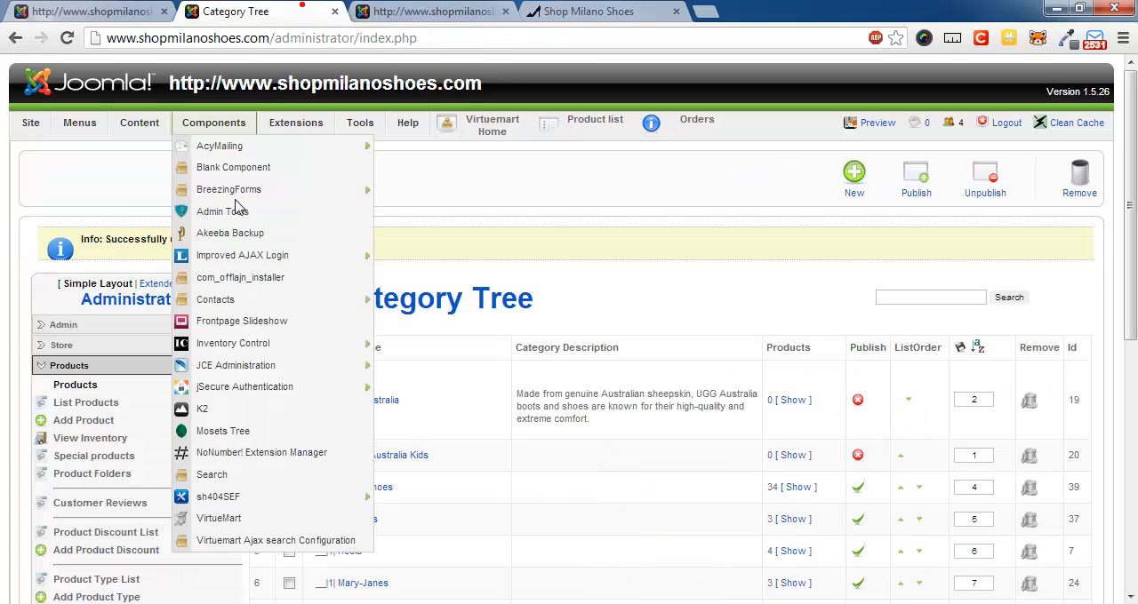
scroll(587, 247, "down", 2)
scroll(594, 249, "up", 2)
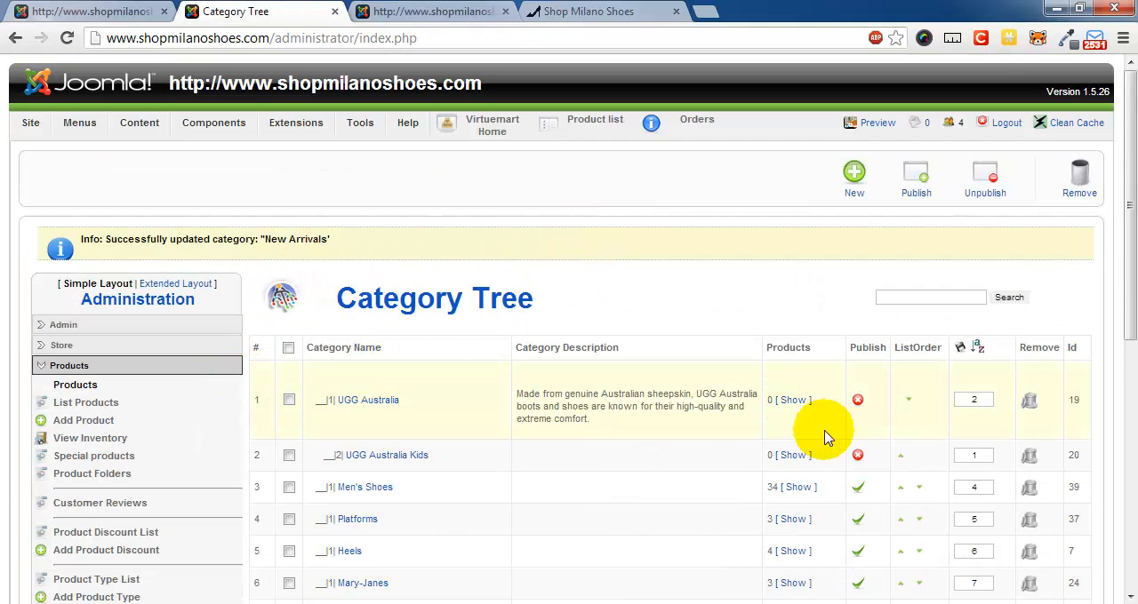
scroll(657, 484, "down", 2)
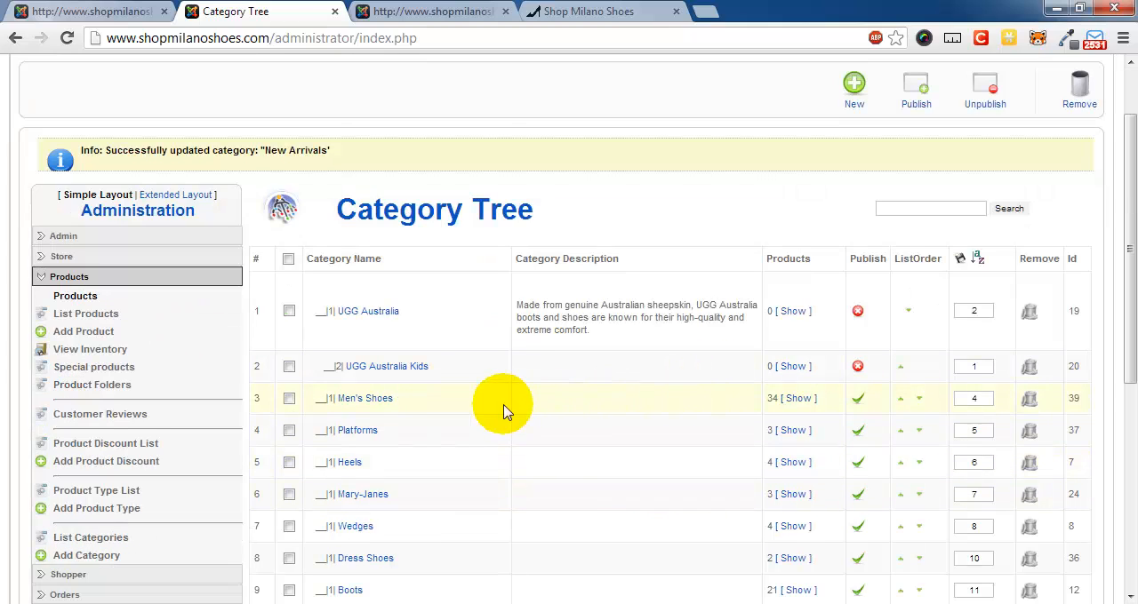
scroll(496, 416, "down", 4)
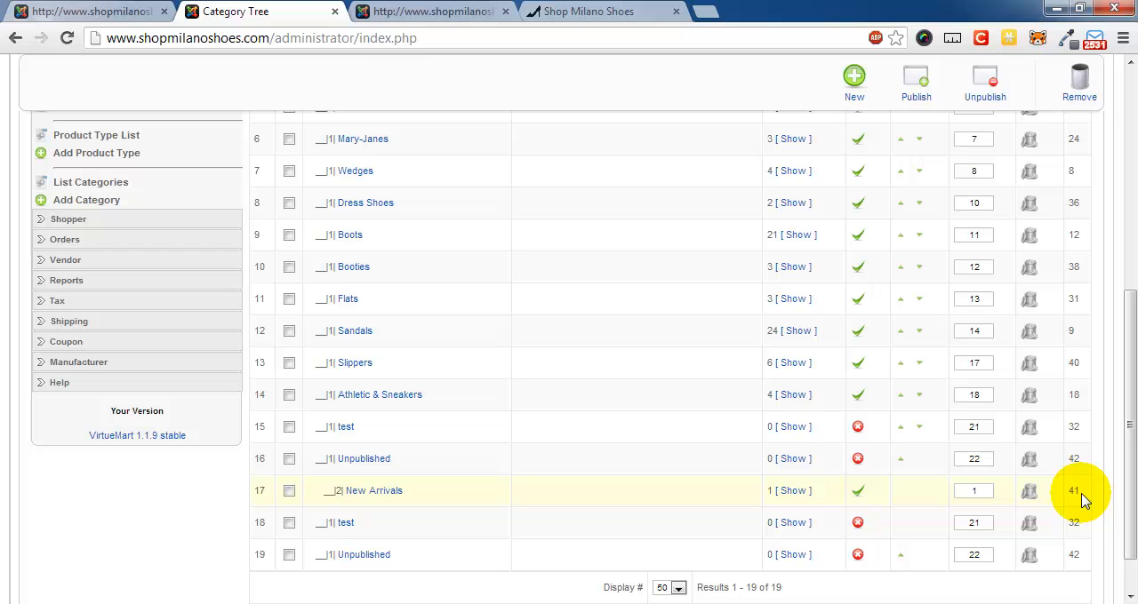
scroll(1080, 497, "up", 4)
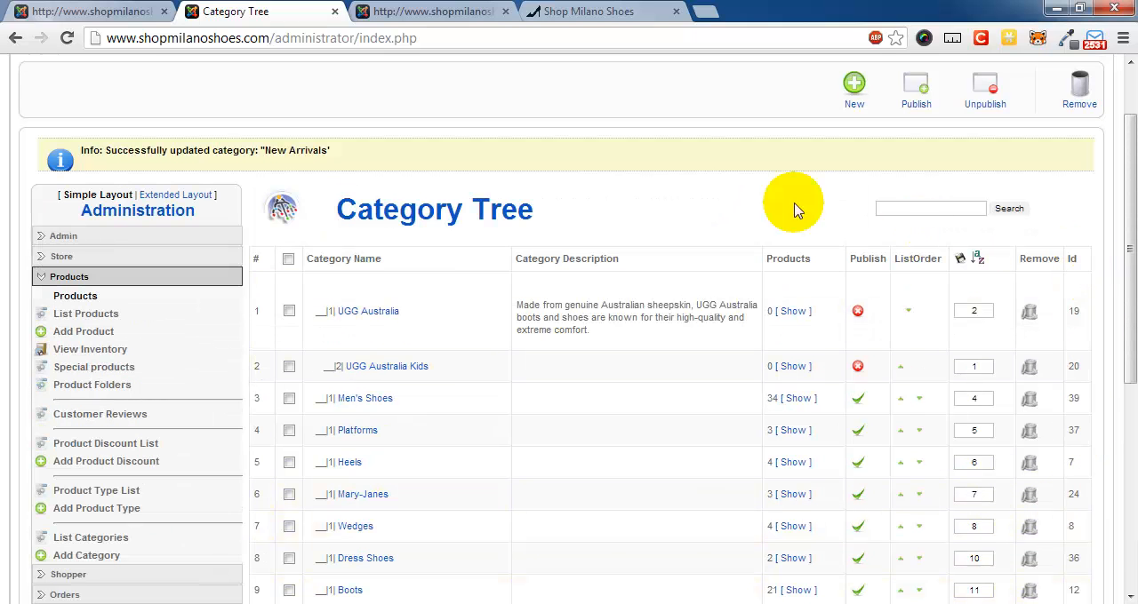
scroll(120, 125, "up", 1)
- Open the New Arrivals item of the Main Menu and change its menu item type from Separator to VirtueMart
mouse_move(80, 129)
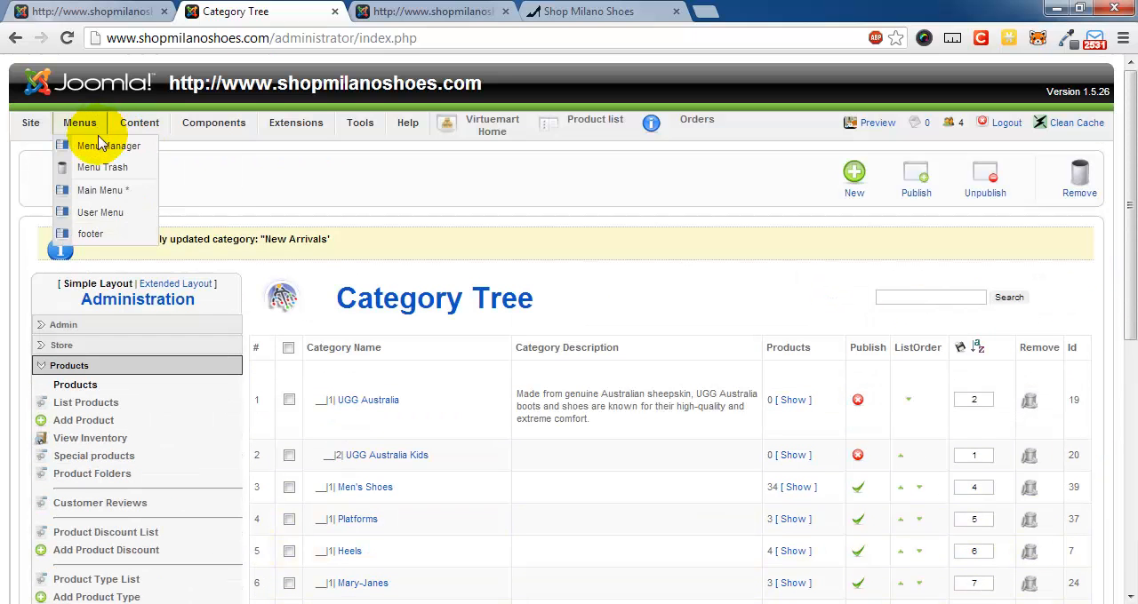
left_click(103, 189)
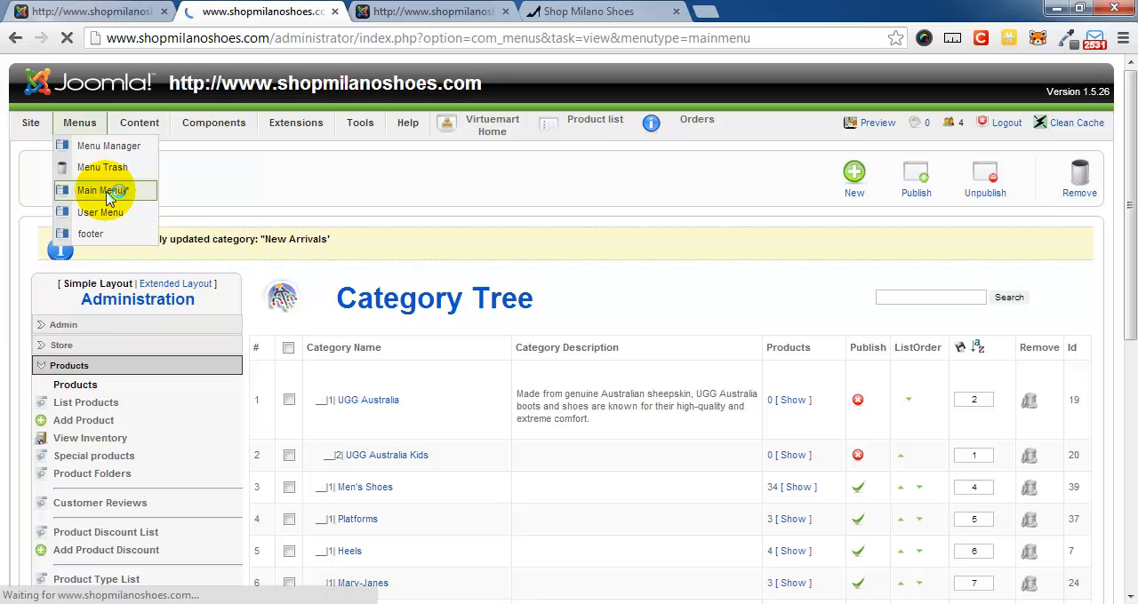
scroll(331, 266, "down", 3)
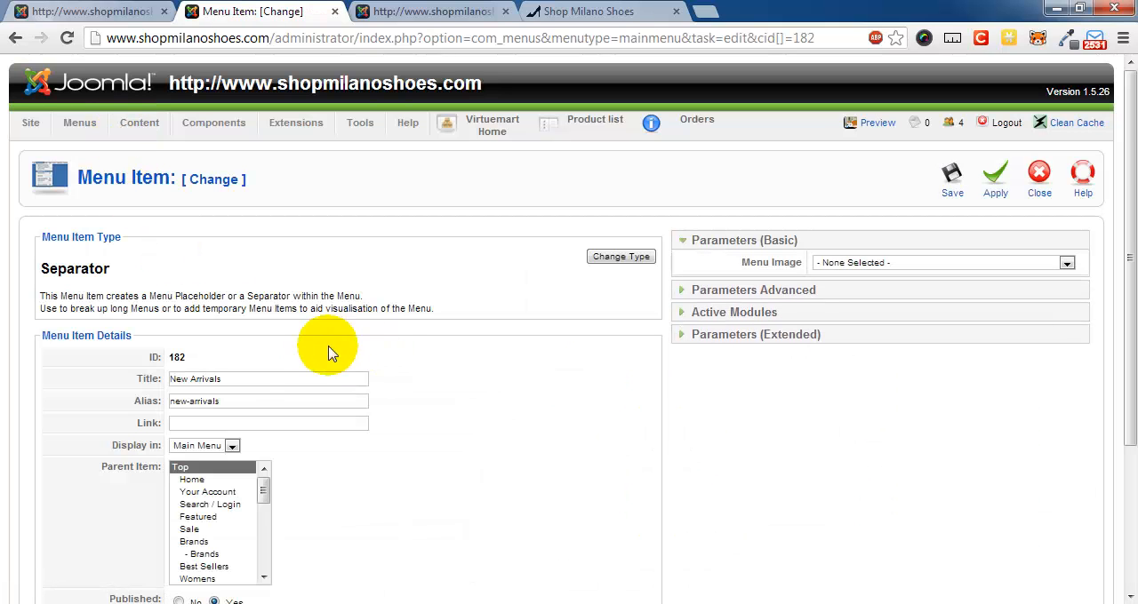
left_click(622, 257)
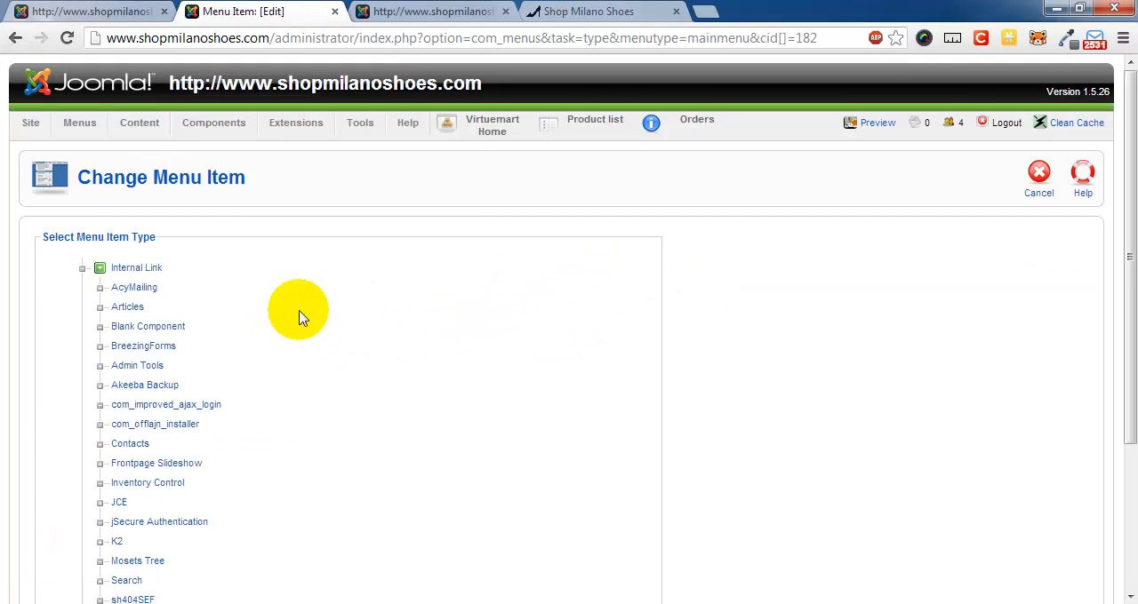
scroll(222, 302, "down", 3)
left_click(141, 431)
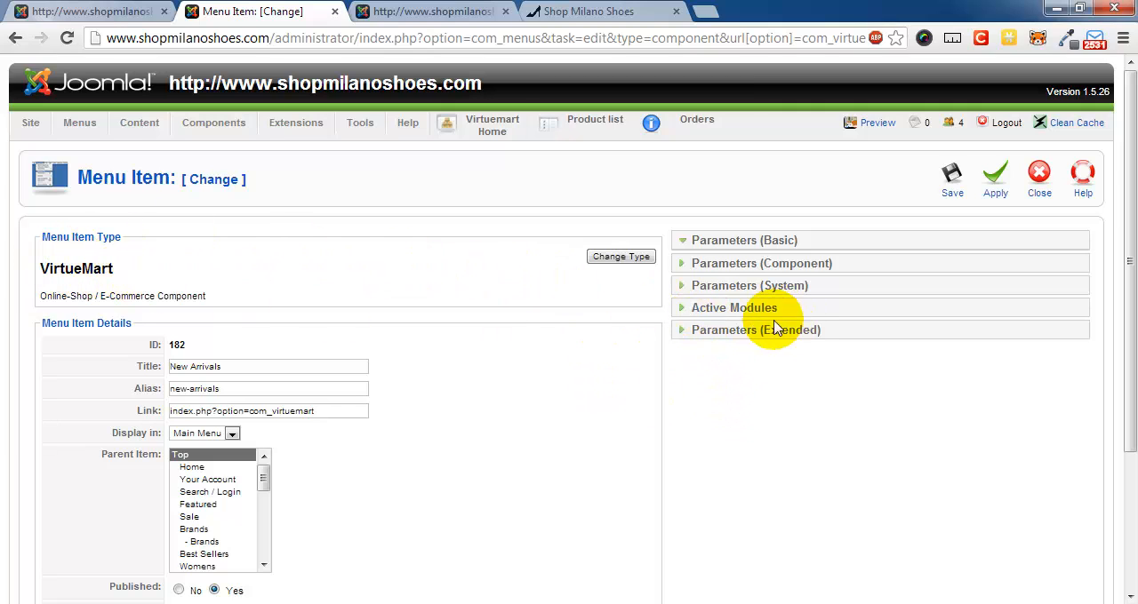
- Look up the New Arrivals category in the category tree, set the menu item's Category ID to 41, and save it
left_click(712, 267)
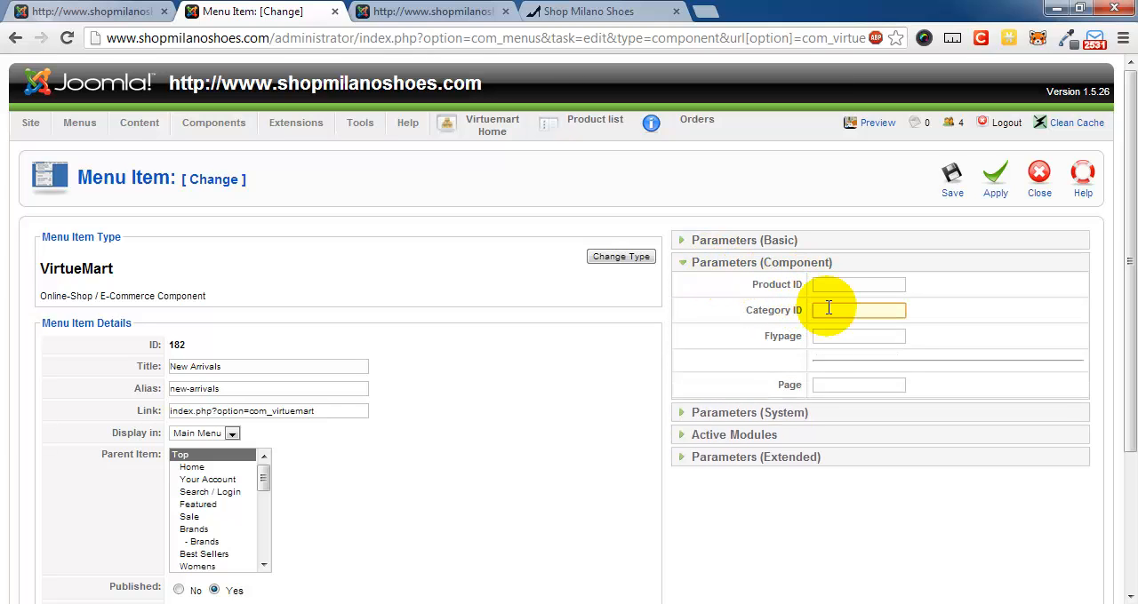
left_click(89, 11)
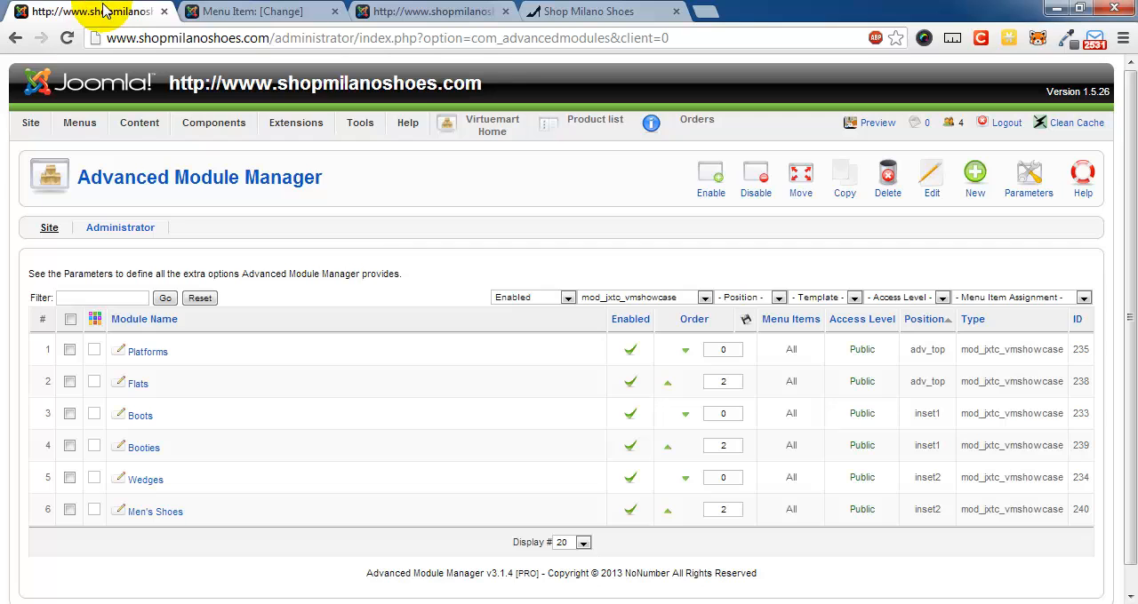
mouse_move(208, 135)
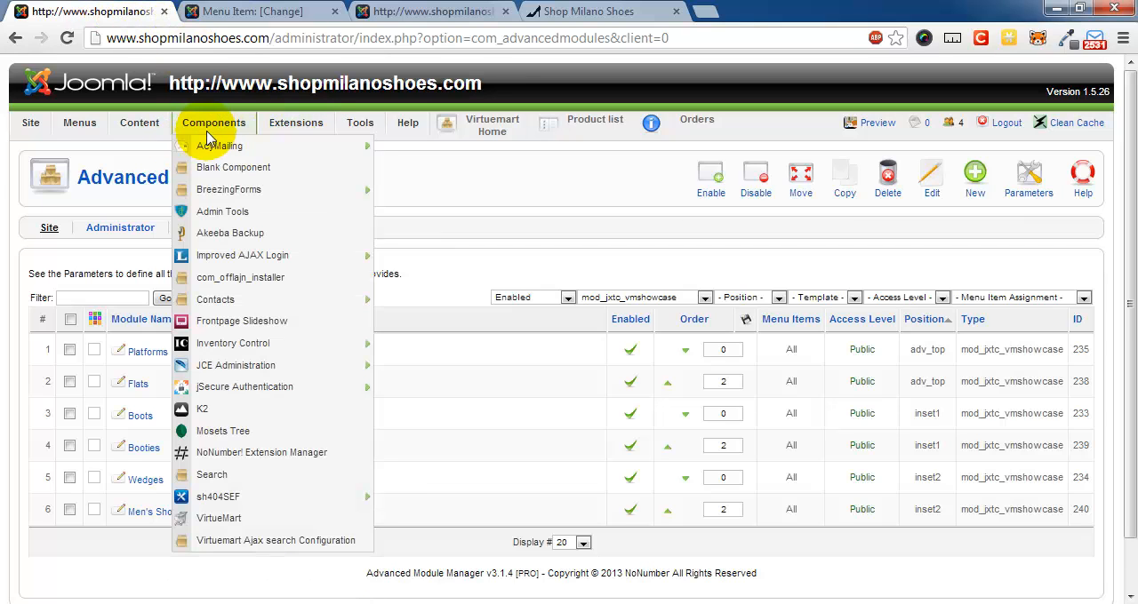
left_click(227, 518)
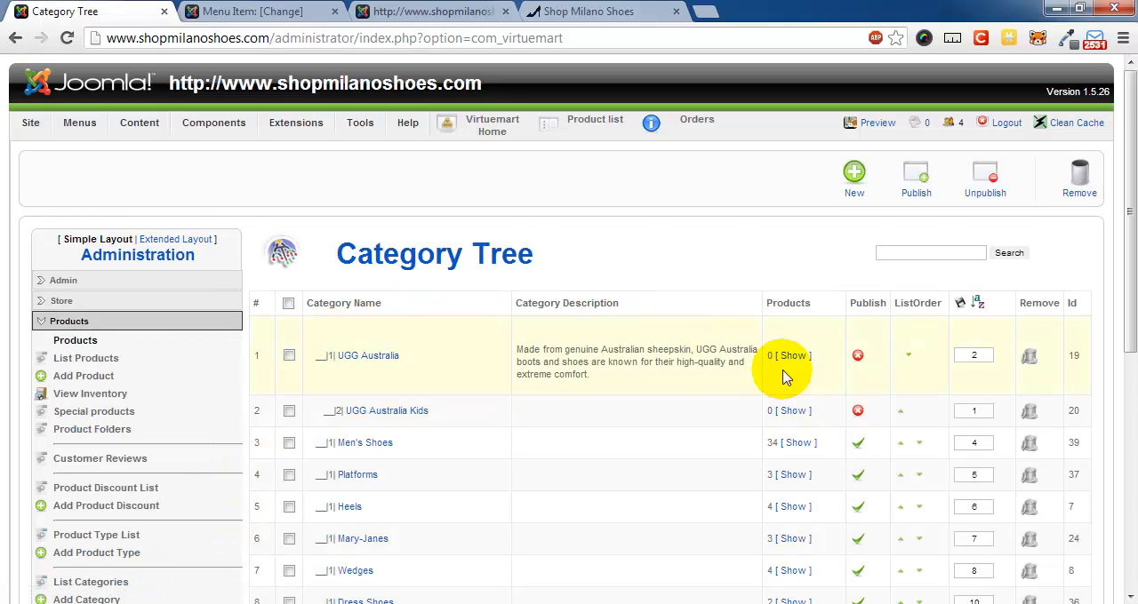
scroll(1017, 431, "down", 3)
scroll(617, 406, "down", 1)
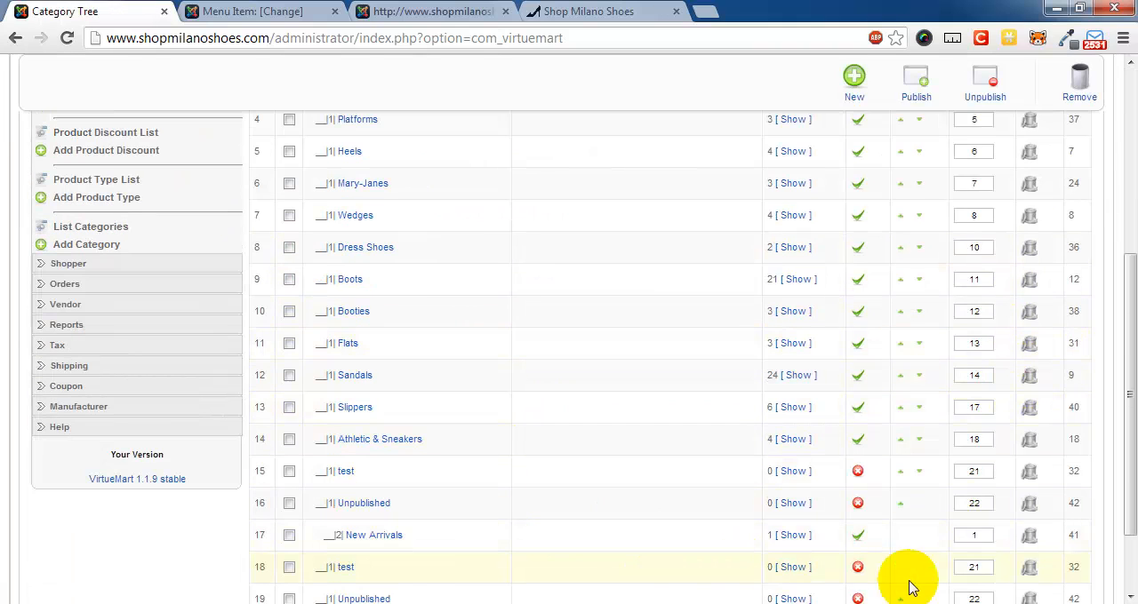
left_click(613, 12)
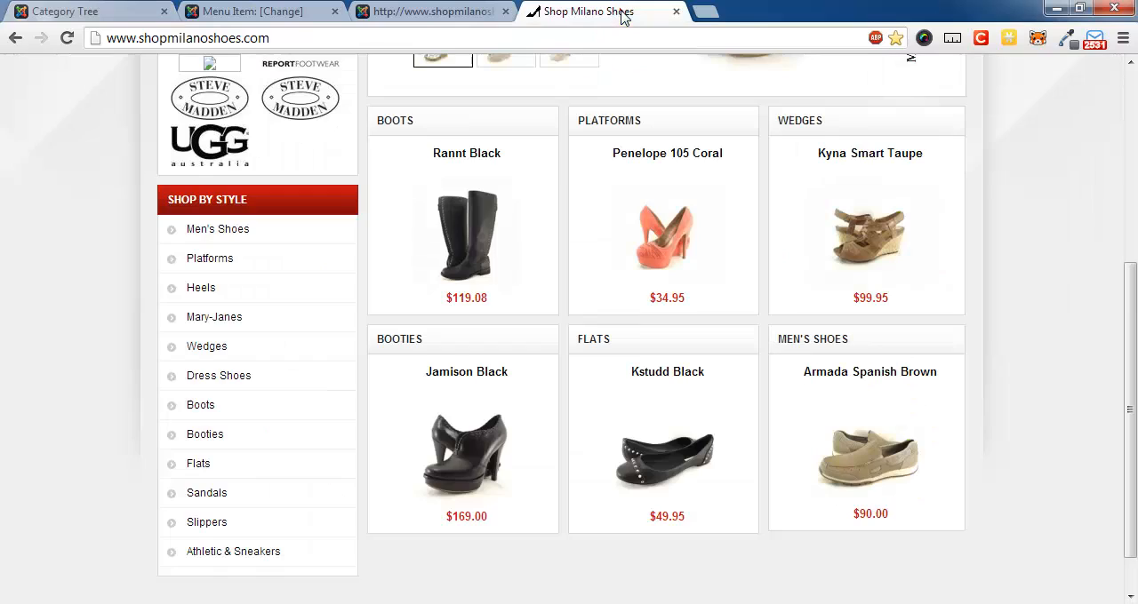
left_click(280, 10)
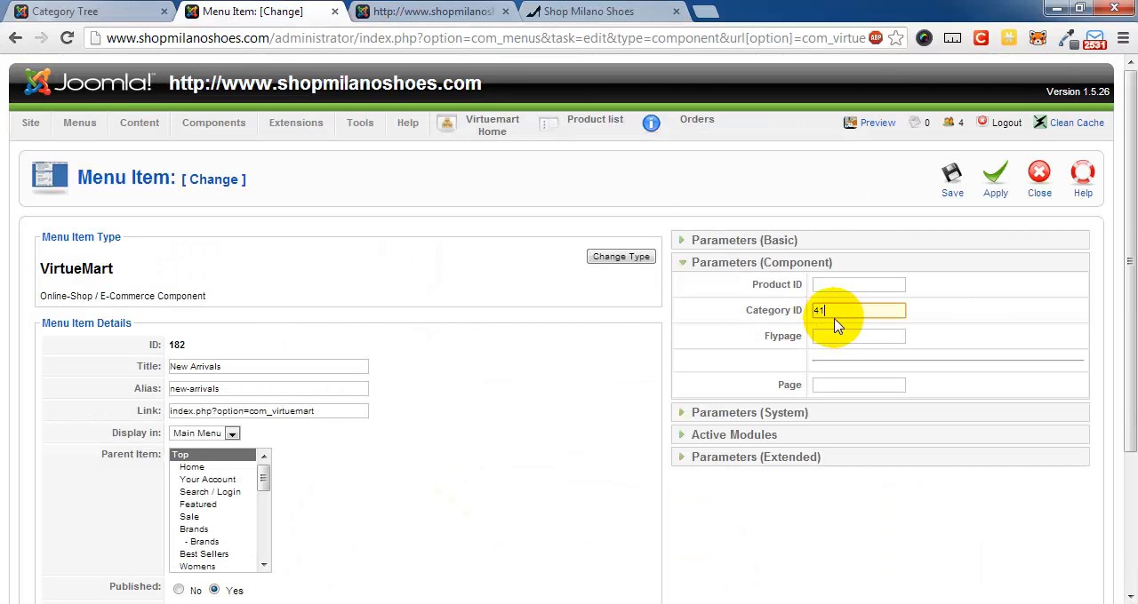
left_click(951, 188)
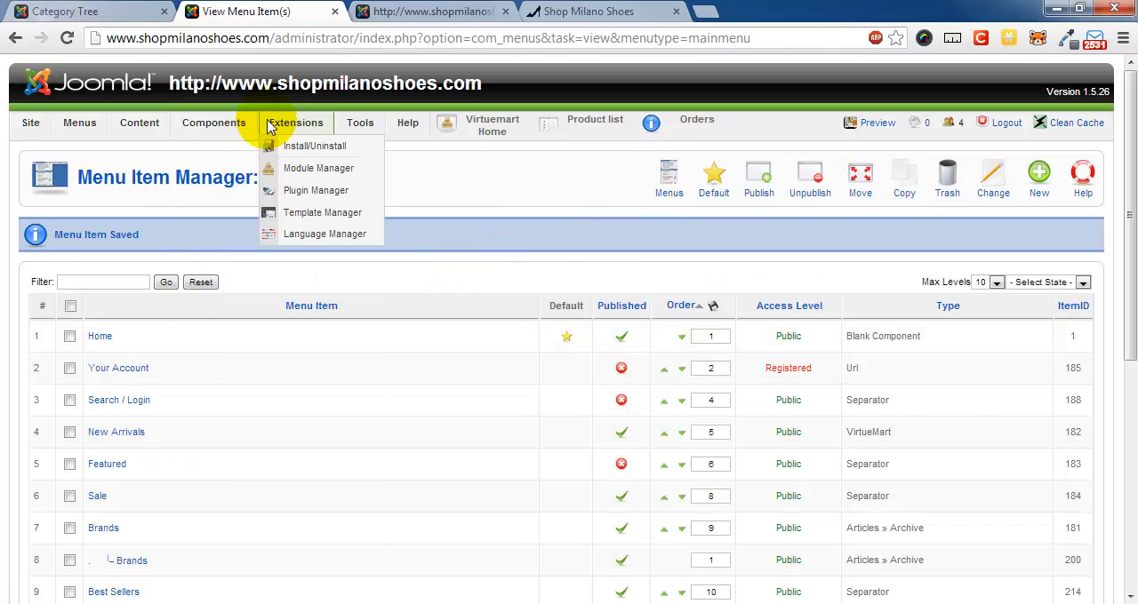
- Open the Abigail Beige product for editing from VirtueMart's product list filtered by the New Arrivals category
mouse_move(251, 131)
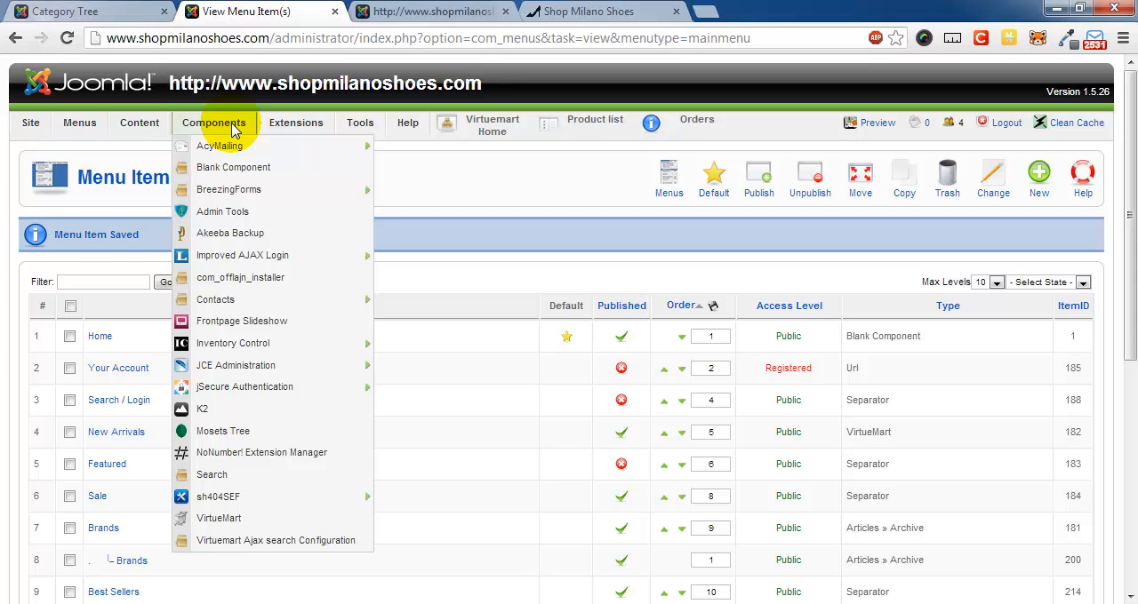
left_click(222, 519)
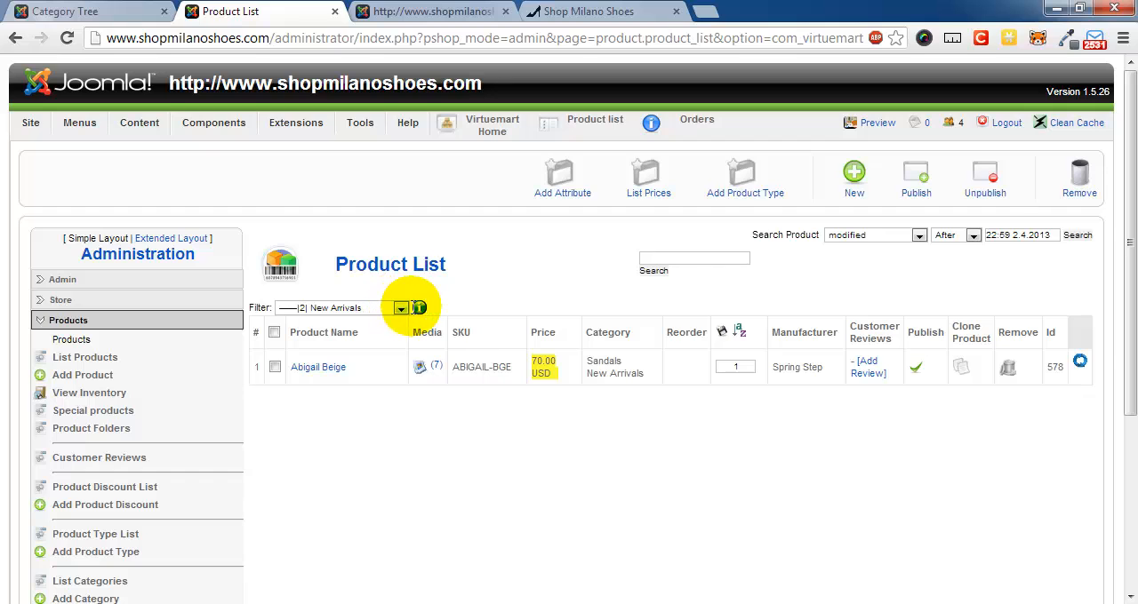
left_click(311, 375)
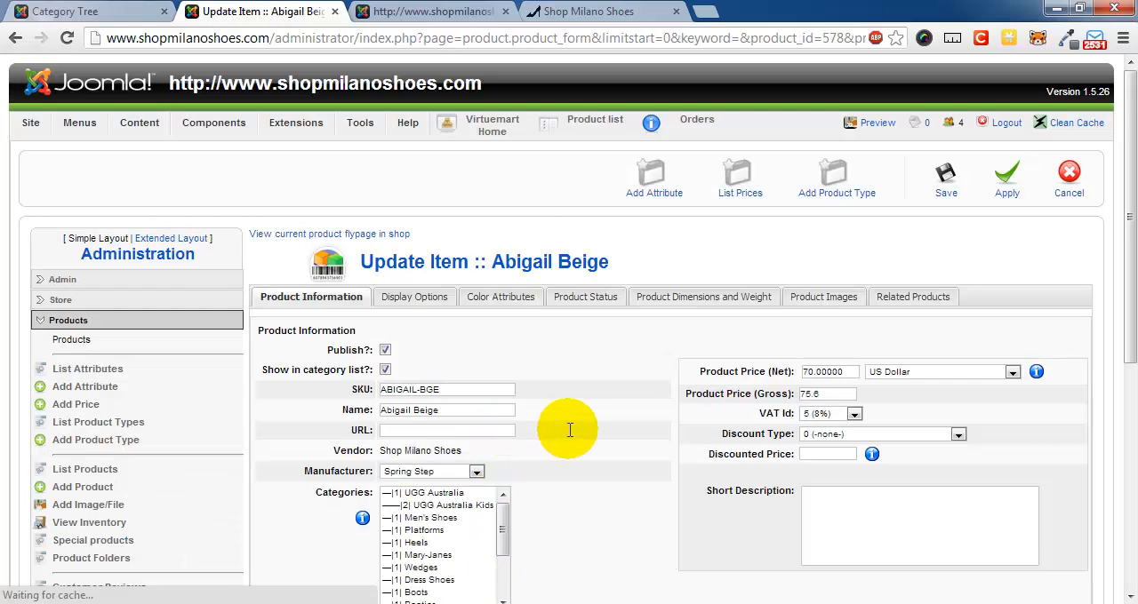
- Keep both Sandals and New Arrivals selected as the Abigail Beige product's categories, and save the product
scroll(591, 436, "down", 2)
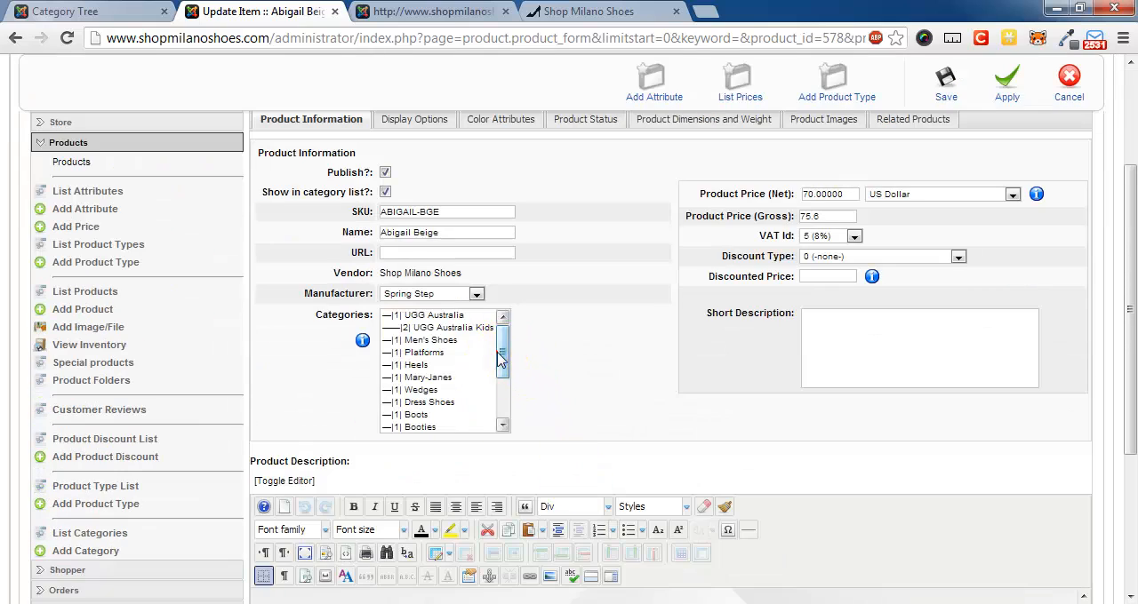
left_click_drag(502, 377, 502, 419)
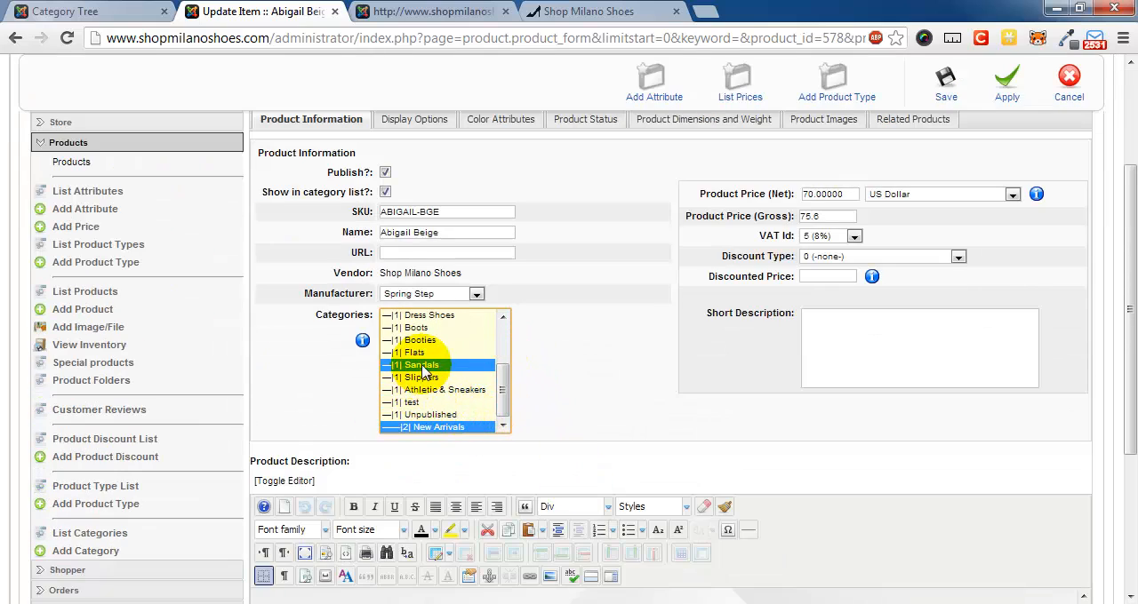
left_click(426, 415, "ctrl")
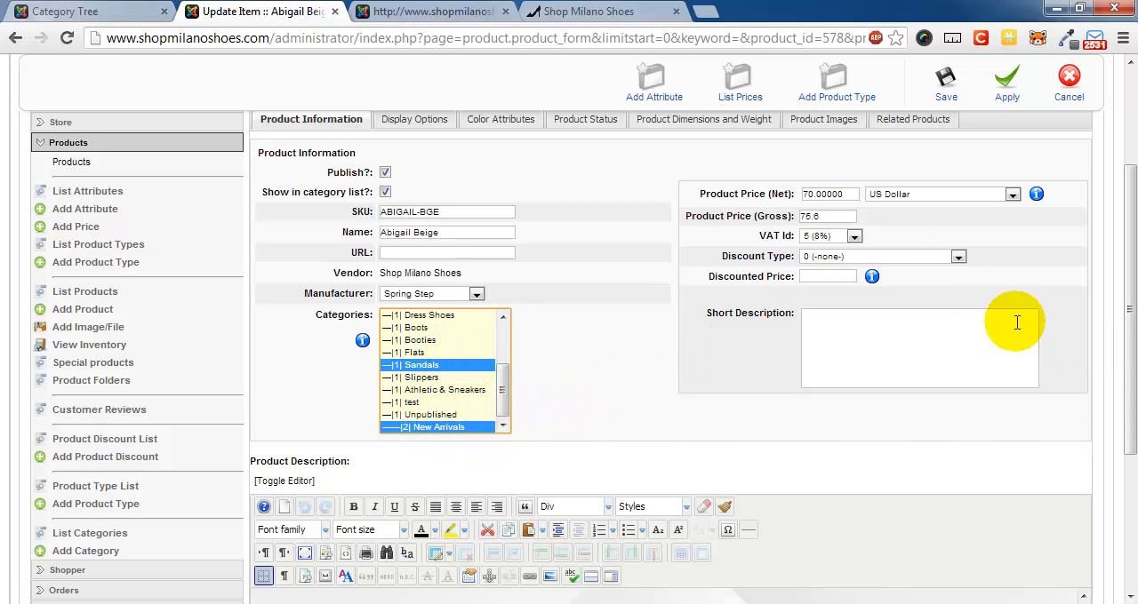
scroll(938, 336, "up", 2)
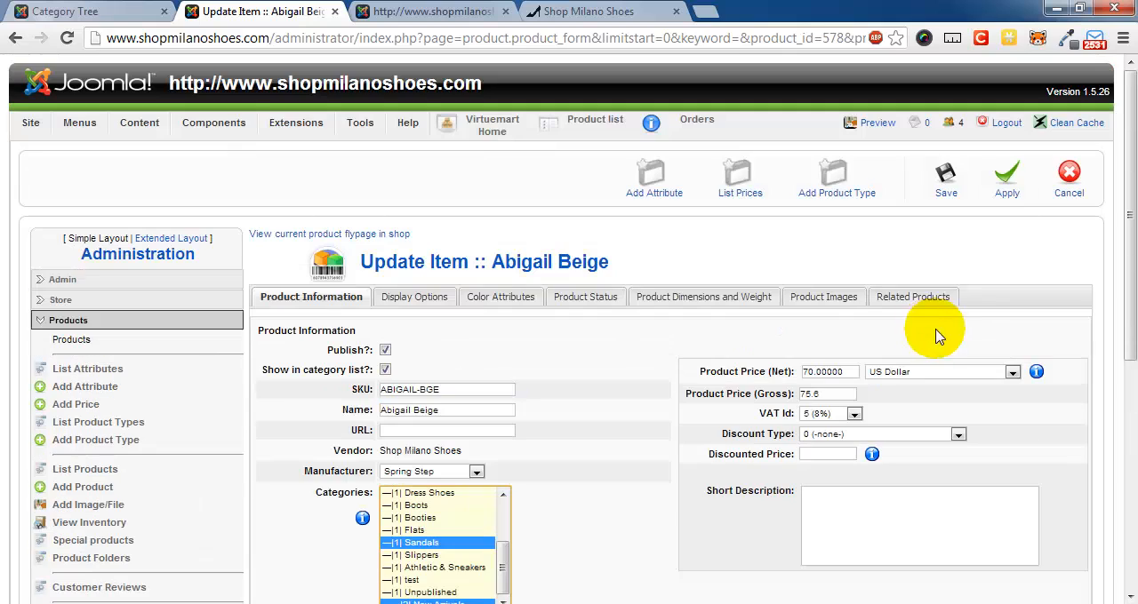
left_click(945, 175)
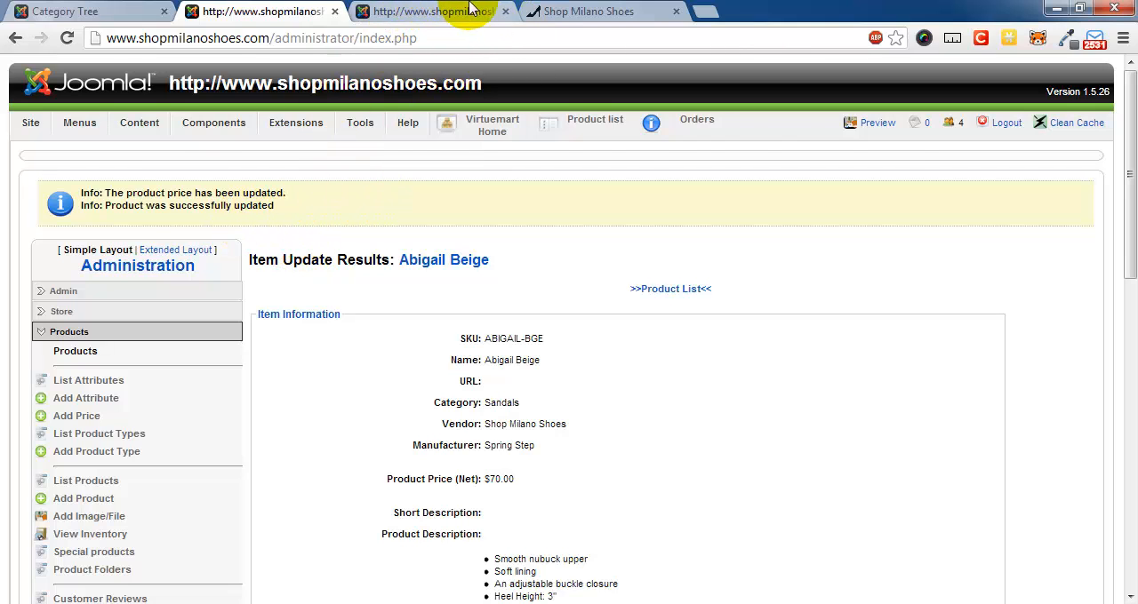
- Reload the storefront and check the New Arrivals page's product listing and its Shop by Style list
left_click(586, 12)
scroll(103, 253, "up", 4)
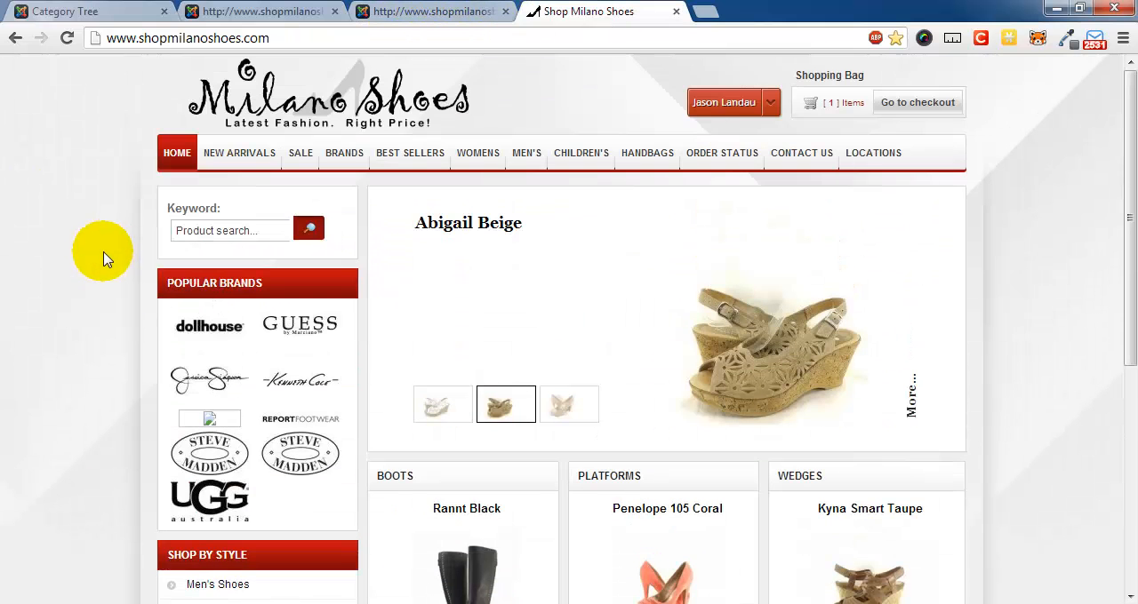
key("F5")
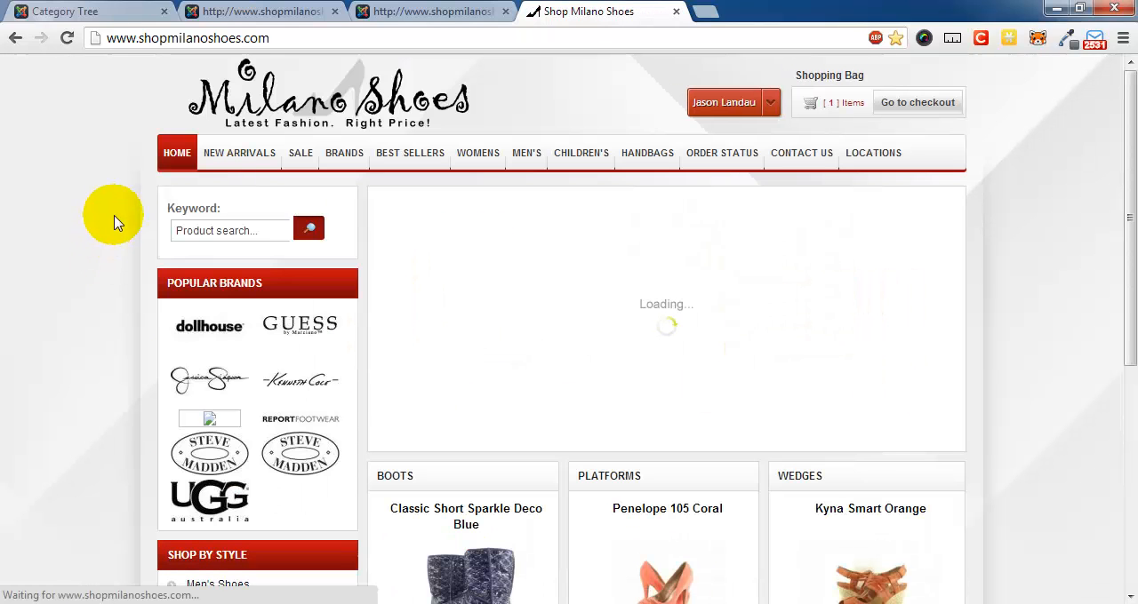
left_click(248, 151)
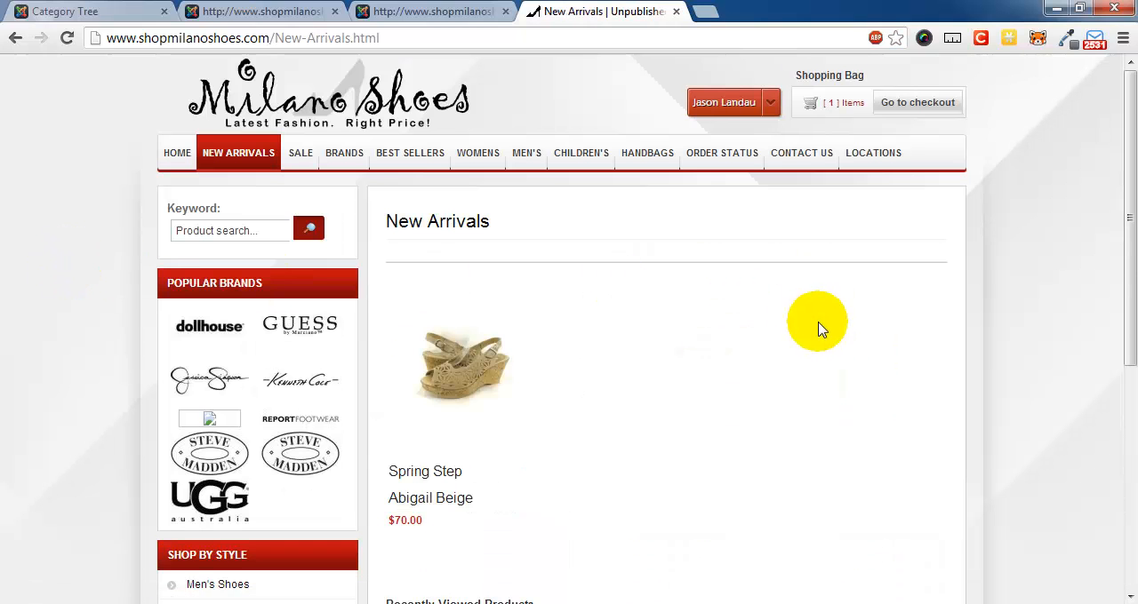
scroll(827, 355, "down", 2)
scroll(834, 377, "up", 2)
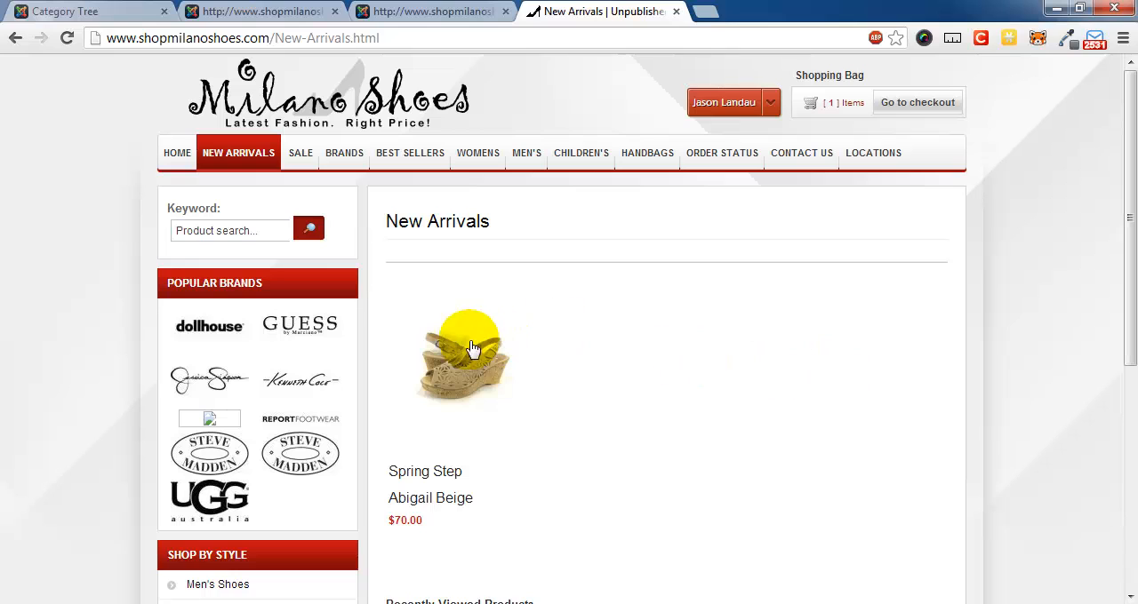
scroll(455, 362, "down", 5)
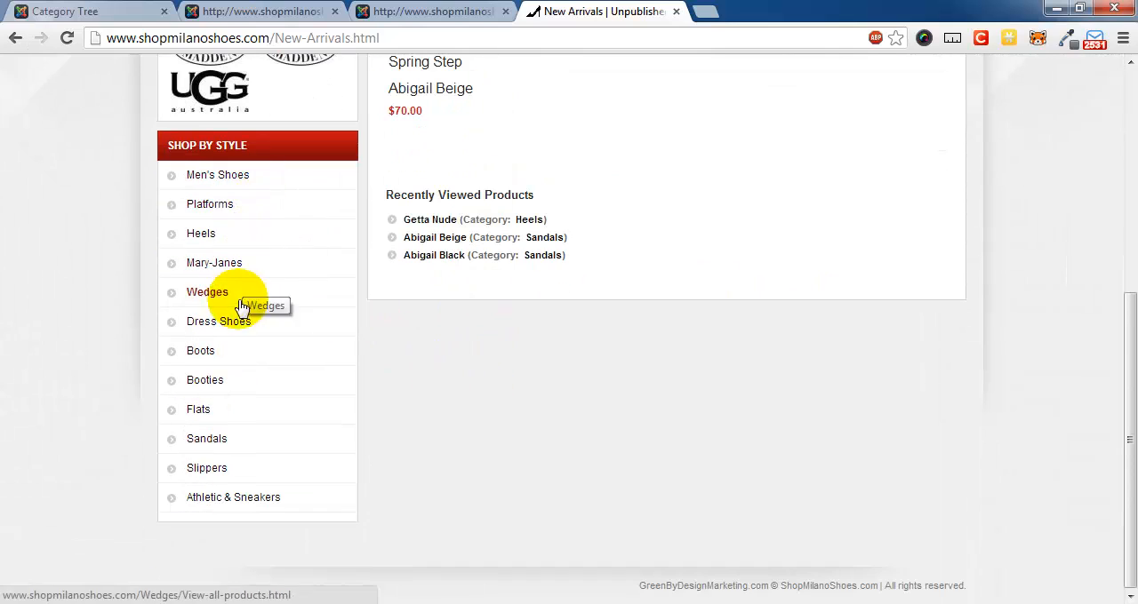
- Open the storefront's Sandals category and check its product listing for Abigail Beige
left_click(236, 441)
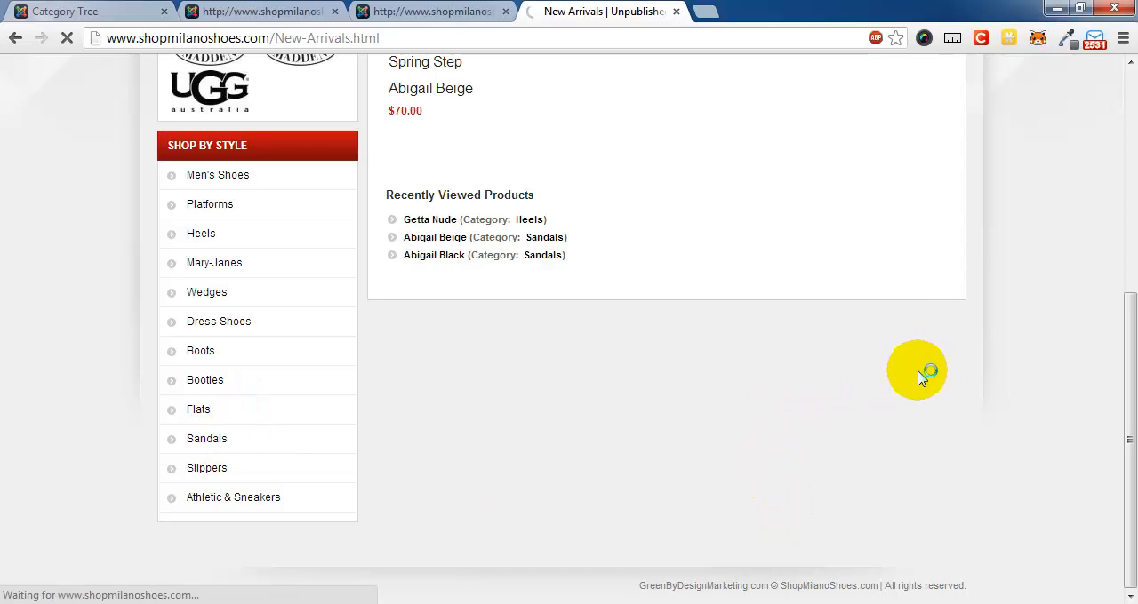
scroll(1008, 439, "down", 2)
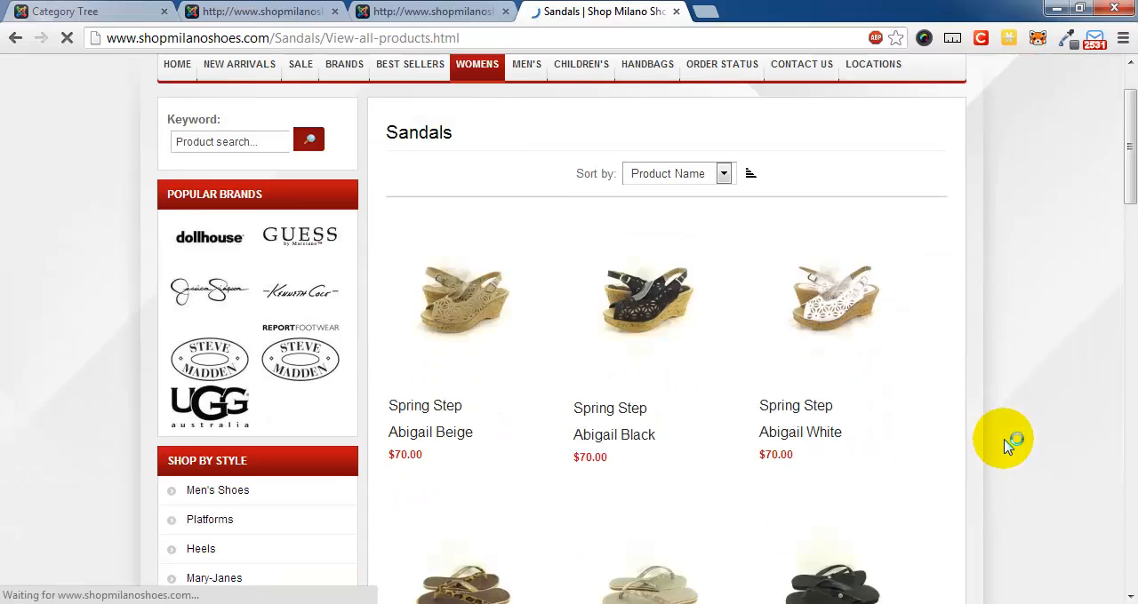
scroll(1008, 446, "down", 2)
scroll(1008, 447, "up", 2)
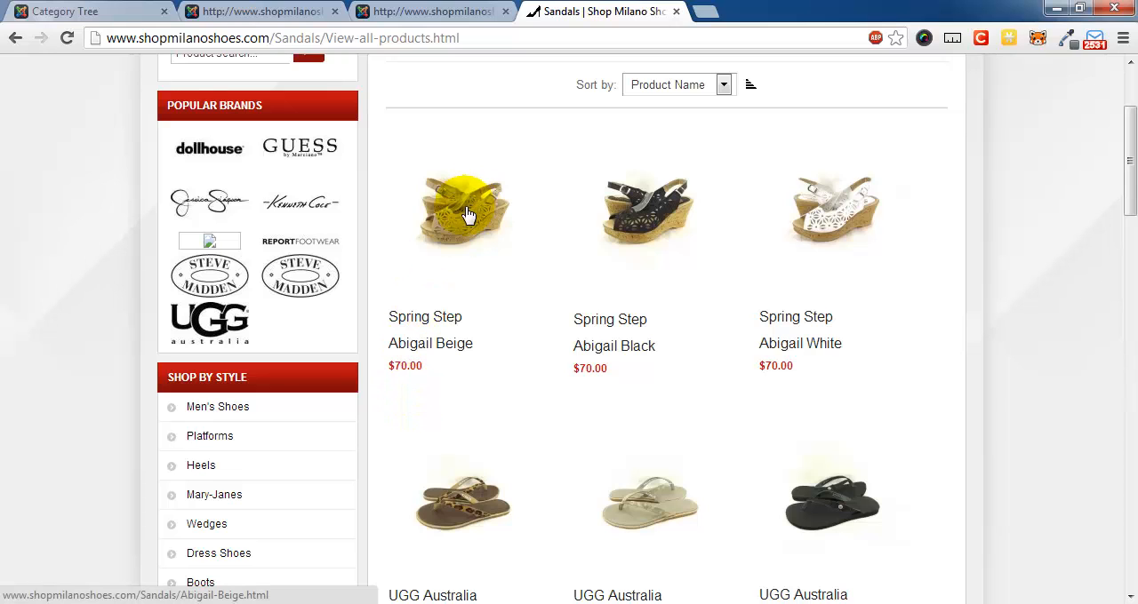
scroll(451, 249, "down", 4)
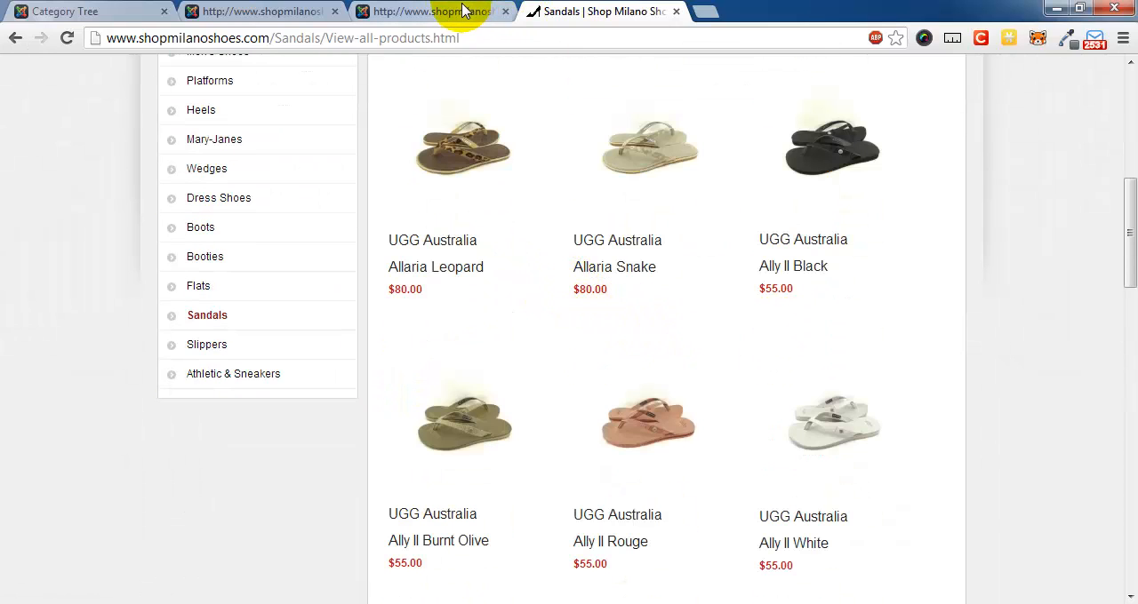
- Unpublish the Abigail Beige product in VirtueMart's product list filtered by New Arrivals
left_click(431, 12)
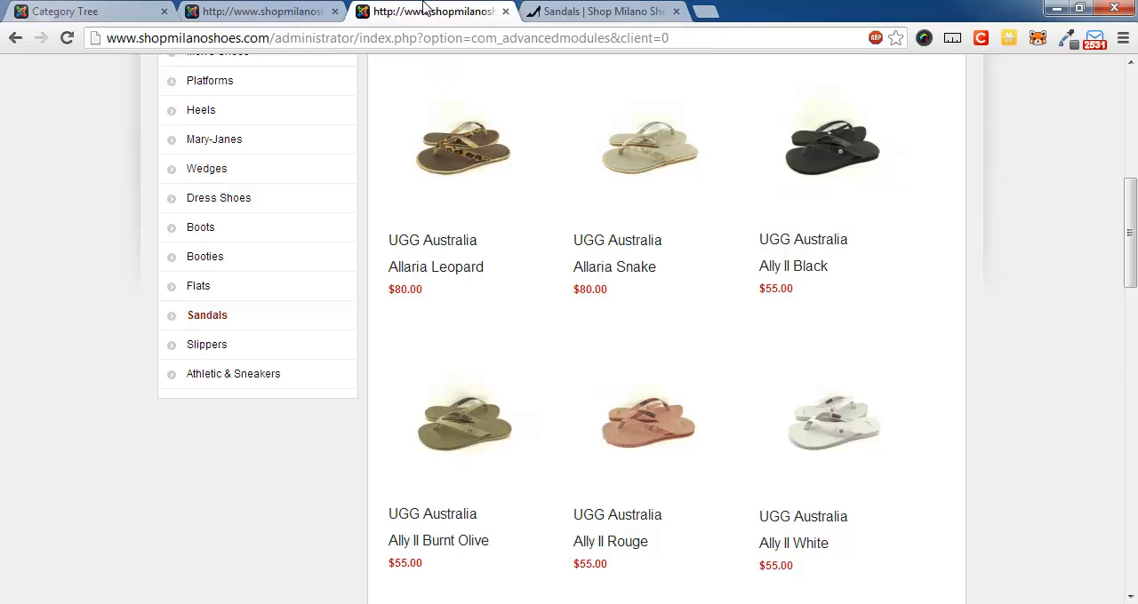
left_click(271, 18)
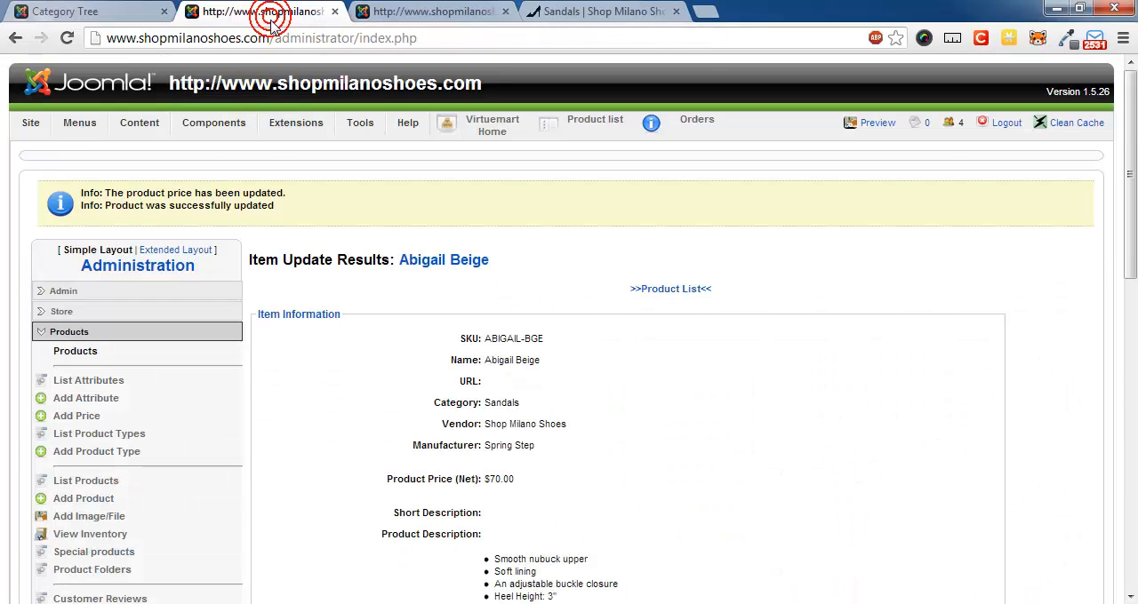
left_click(653, 293)
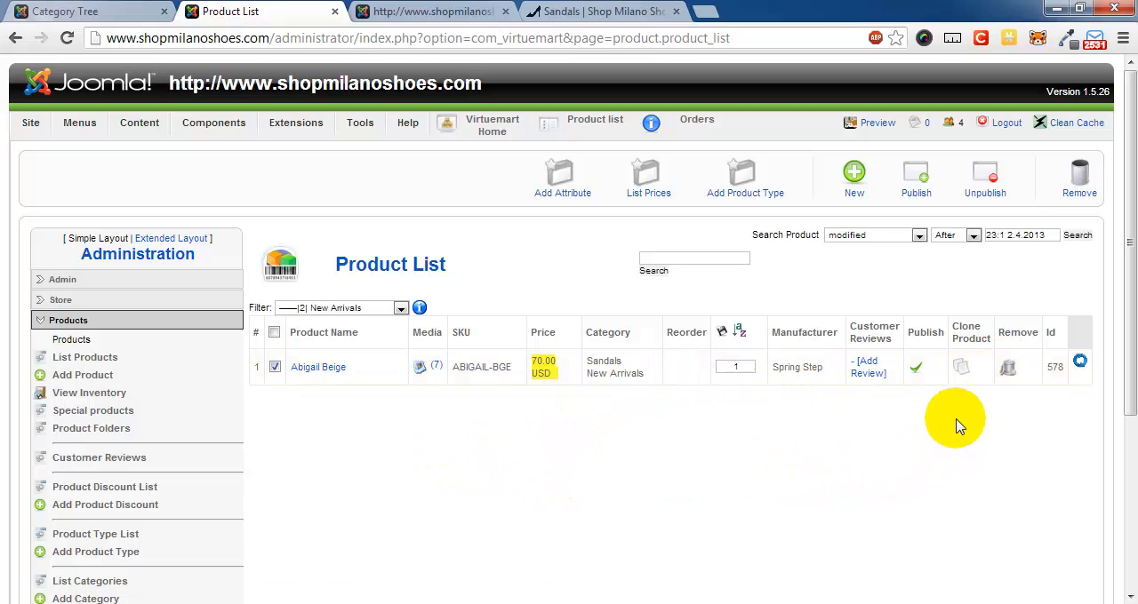
left_click(918, 372)
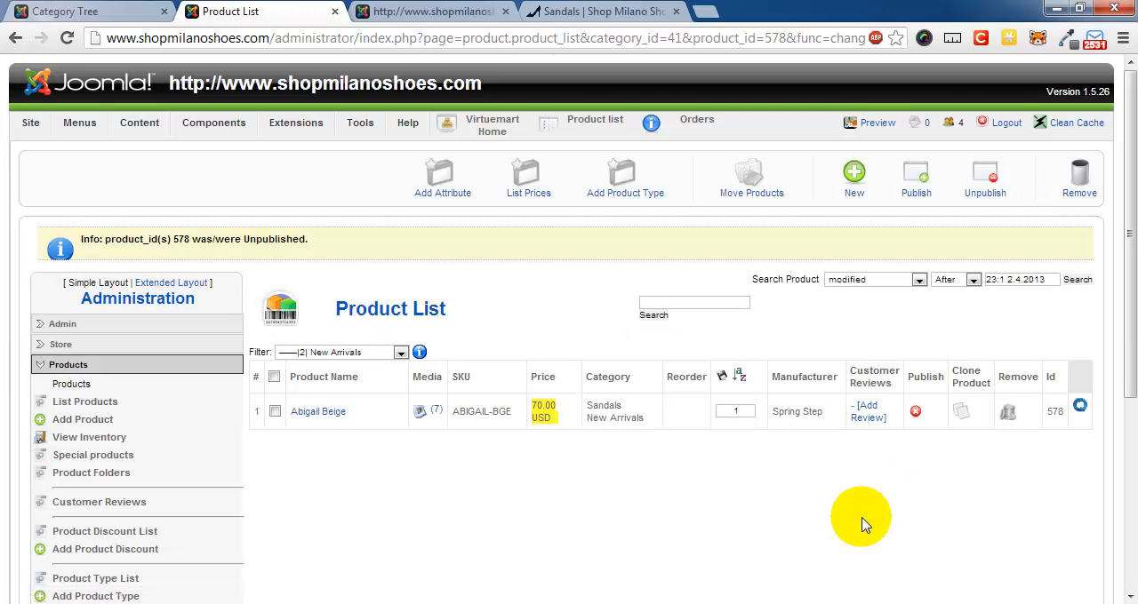
- Reload the storefront's Sandals page and check how the unpublished Abigail Beige product is listed
left_click(435, 11)
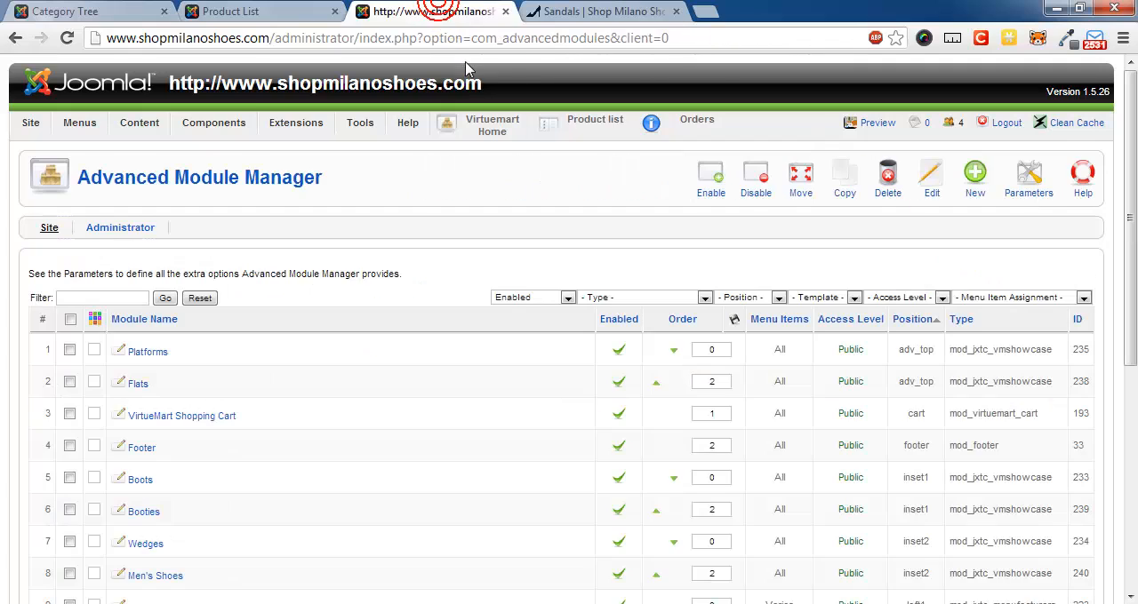
left_click(575, 13)
scroll(188, 456, "up", 5)
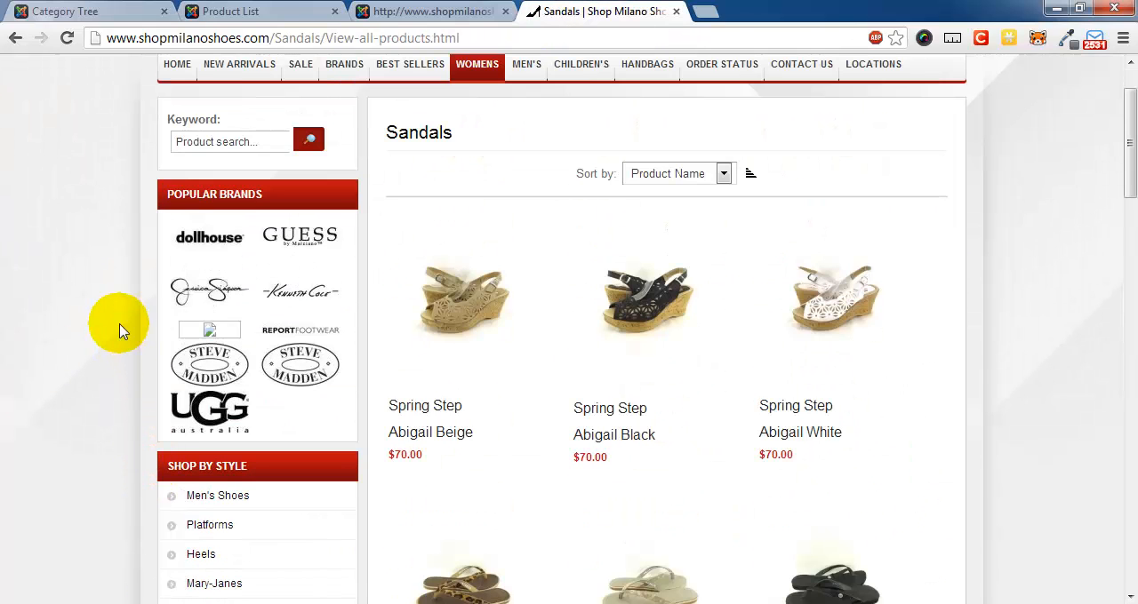
key("F5")
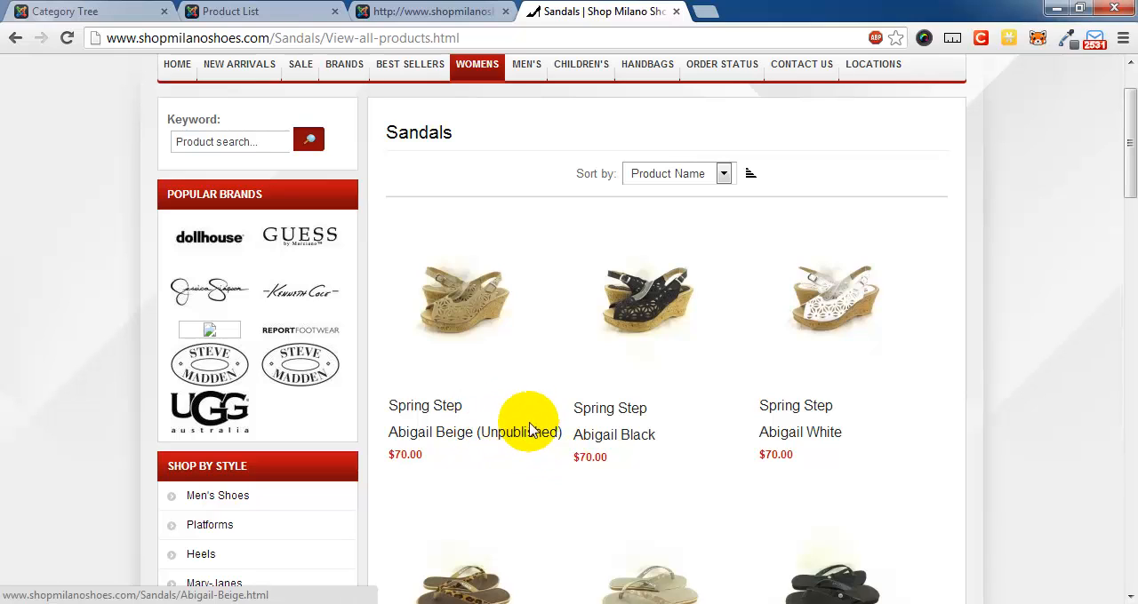
- Publish Abigail Beige again in the product list and recheck it on the storefront's Sandals page
left_click(448, 11)
left_click(303, 11)
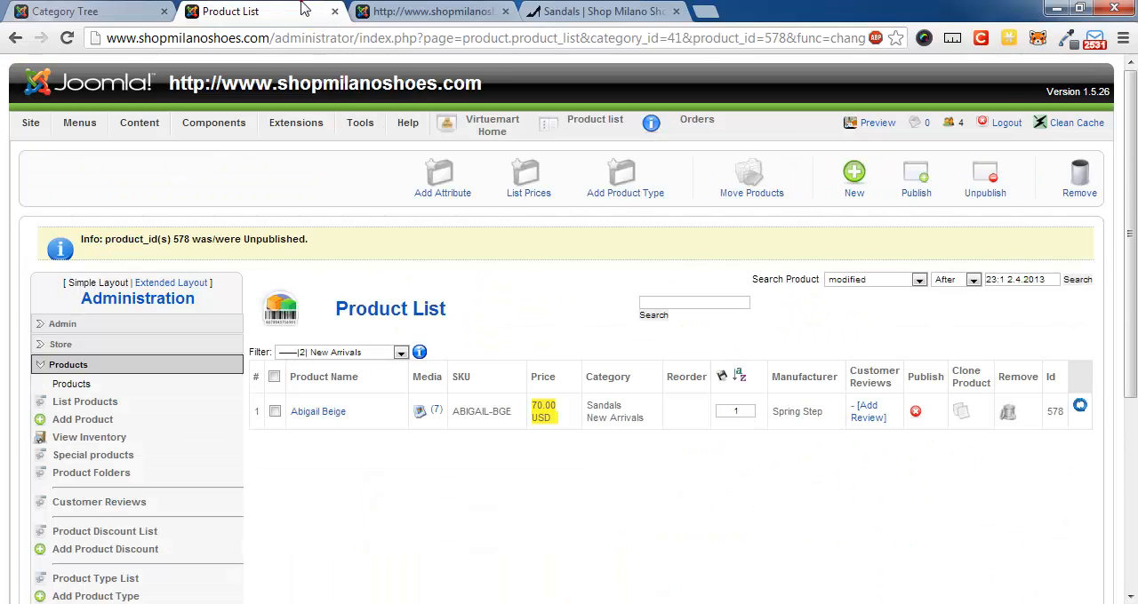
left_click(916, 413)
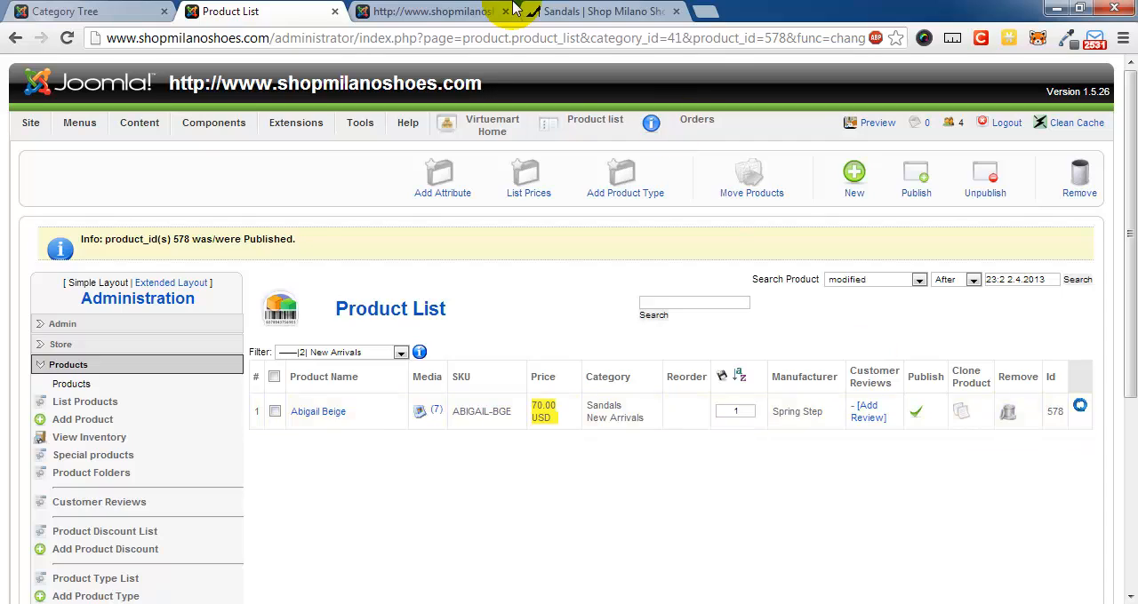
left_click(597, 11)
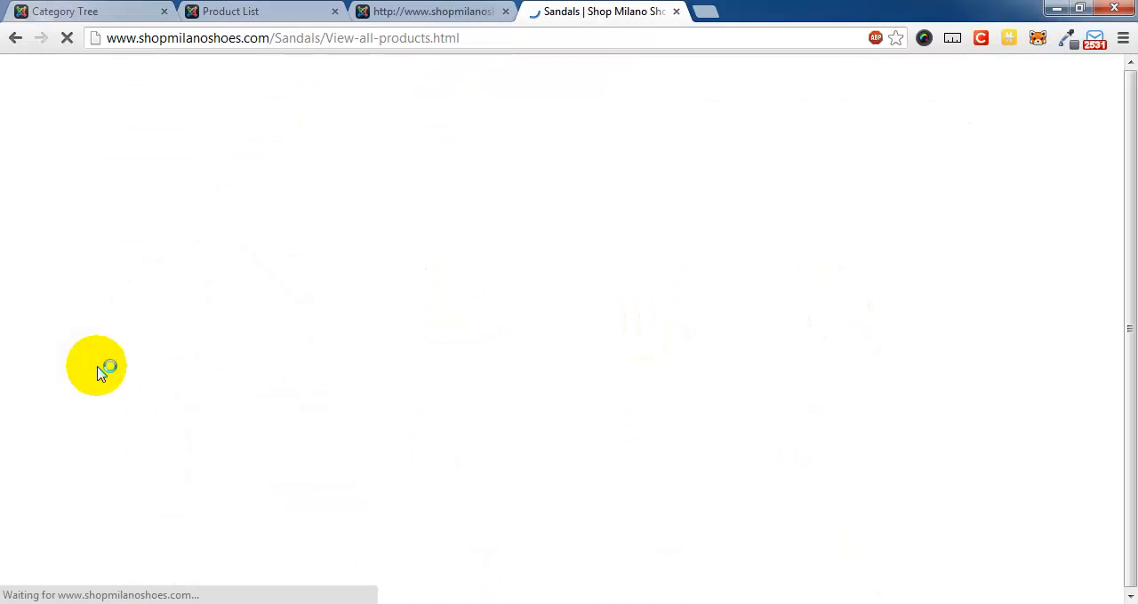
scroll(435, 474, "down", 1)
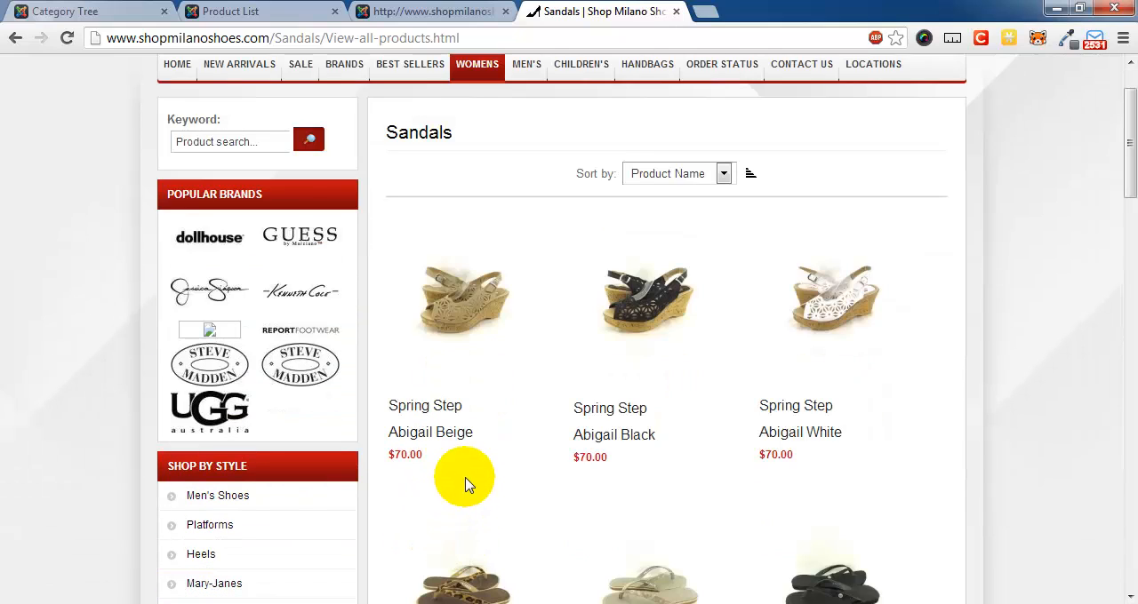
- Clear the New Arrivals category filter from VirtueMart's product list to list all products
left_click(417, 11)
left_click(271, 10)
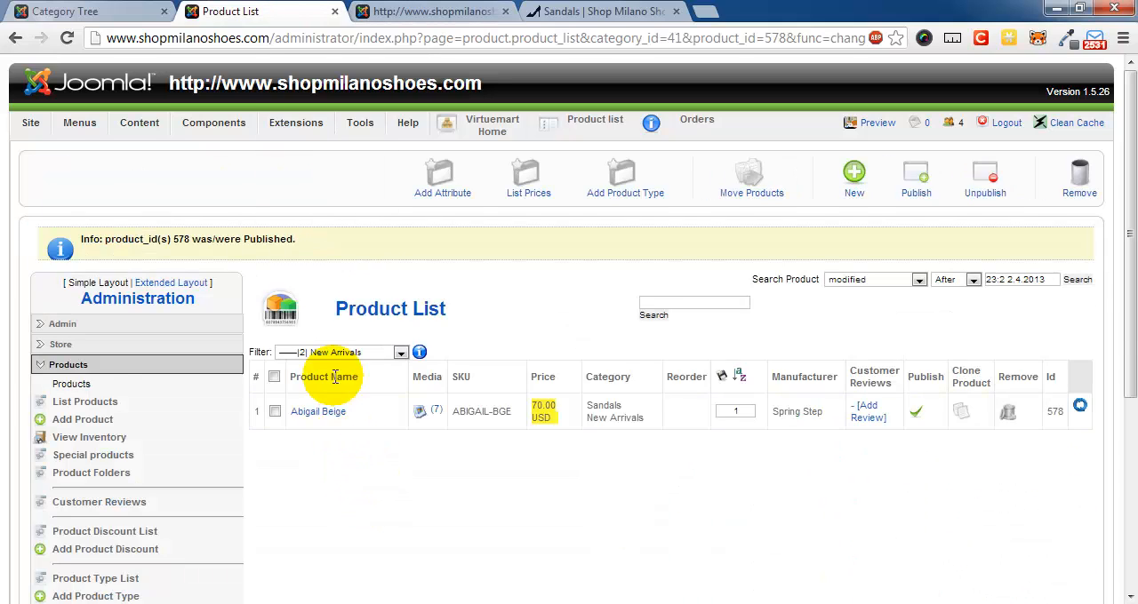
scroll(658, 286, "down", 2)
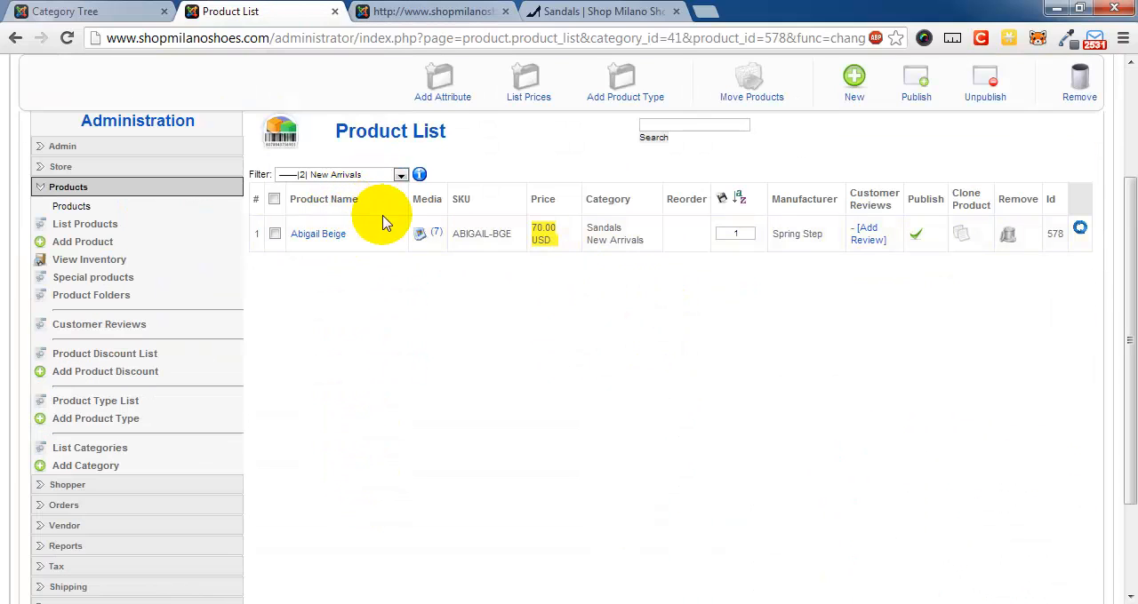
left_click(391, 174)
left_click(365, 190)
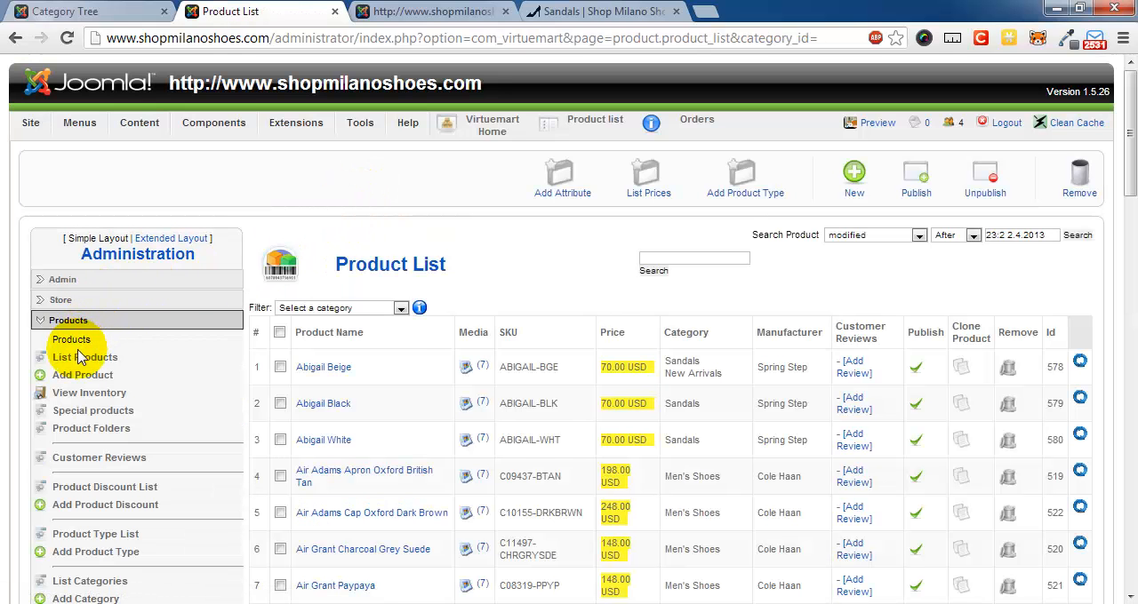
- Start a new category from VirtueMart's category list and name it Sale
scroll(132, 440, "down", 1)
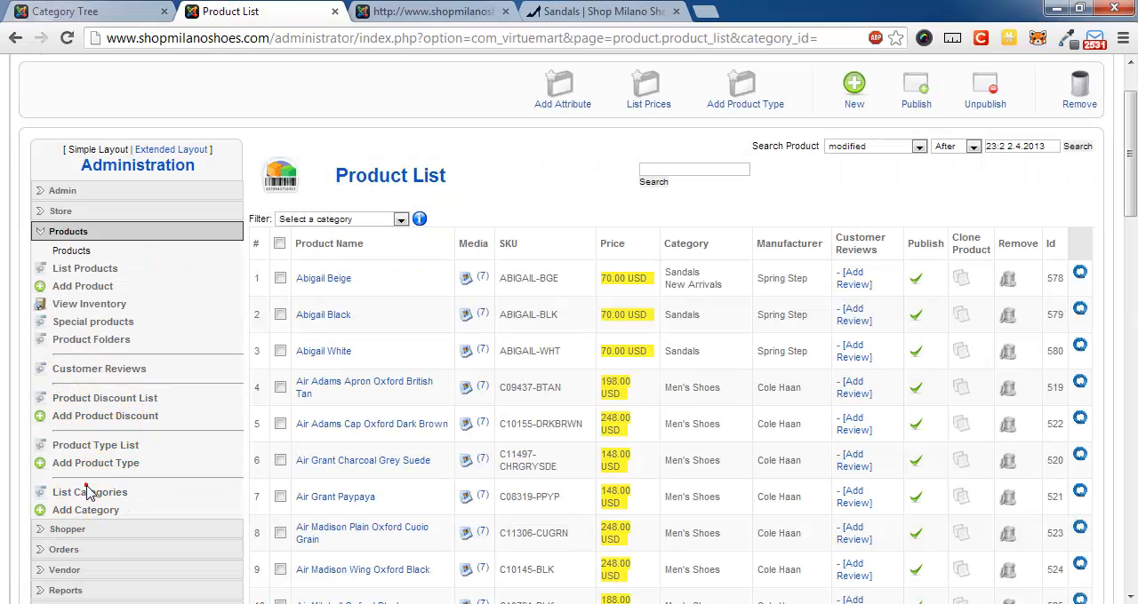
left_click(91, 494)
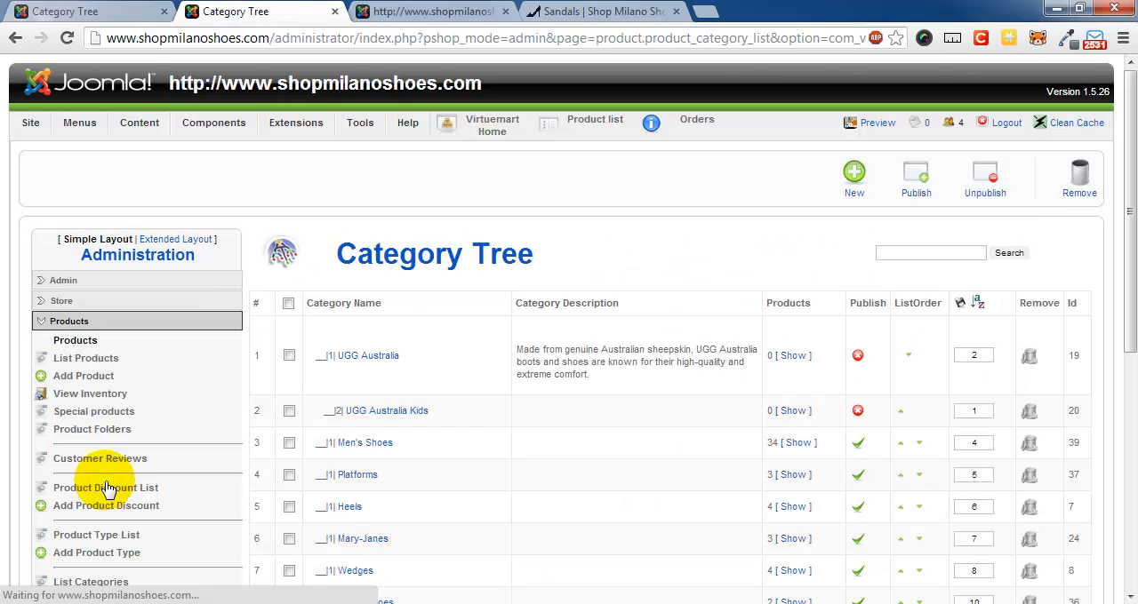
scroll(489, 358, "down", 3)
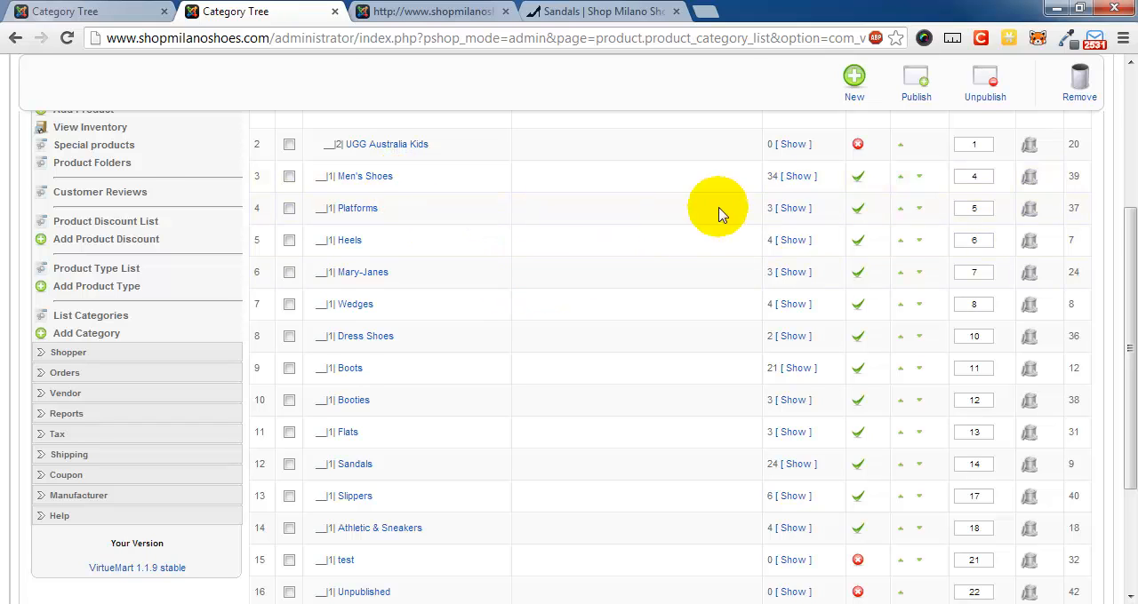
scroll(723, 210, "up", 1)
left_click(852, 81)
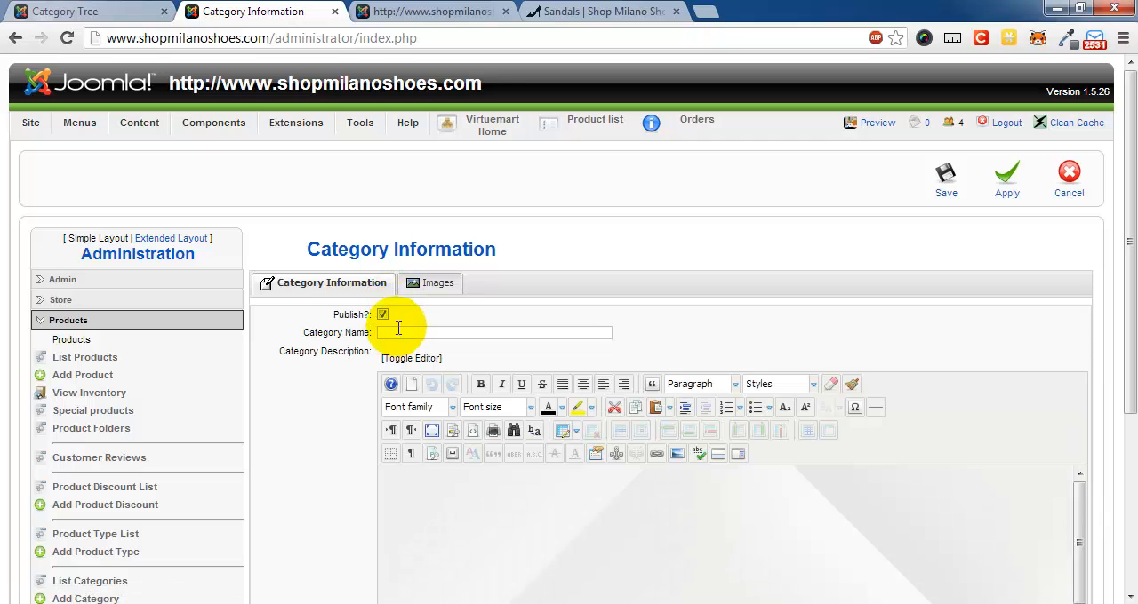
left_click(399, 332)
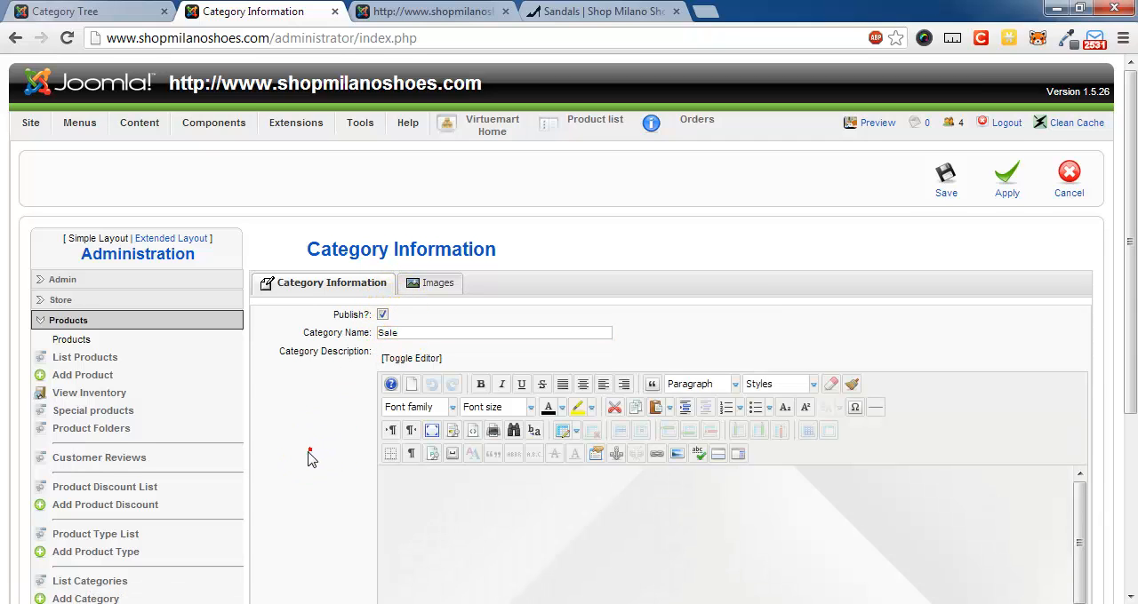
- Make Unpublished the parent of the Sale category, and save the category
scroll(309, 456, "down", 3)
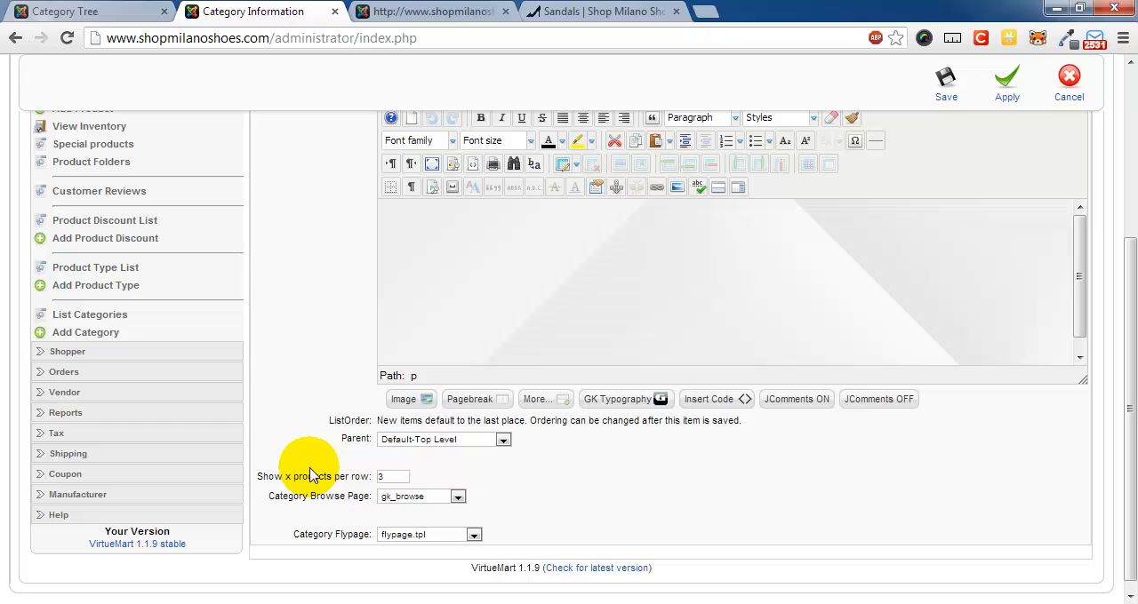
left_click(502, 440)
left_click(466, 419)
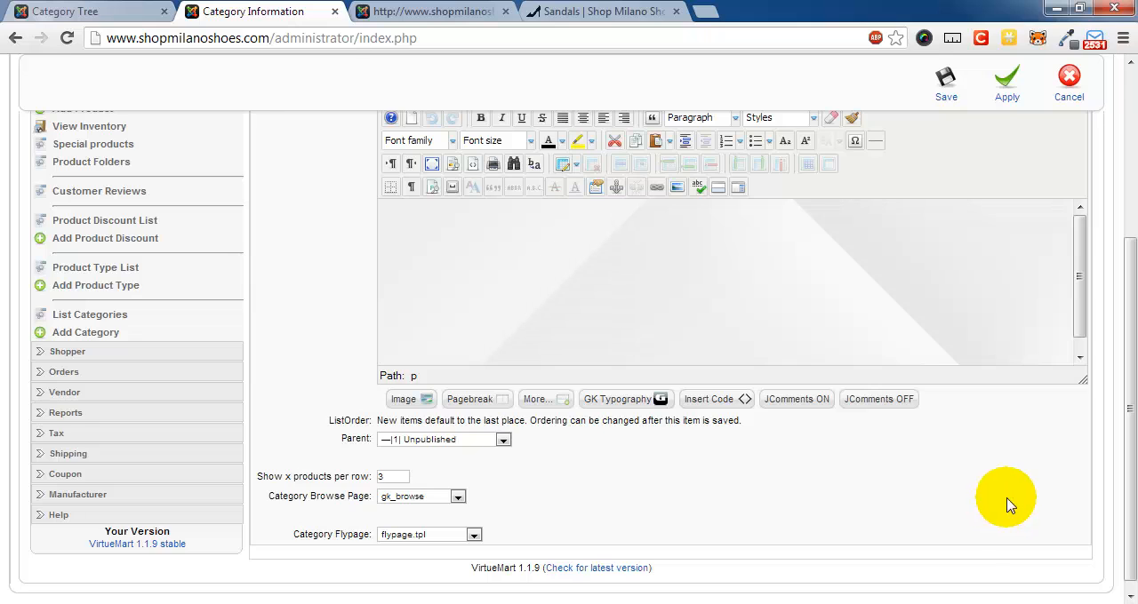
scroll(1007, 504, "up", 1)
scroll(1007, 505, "up", 2)
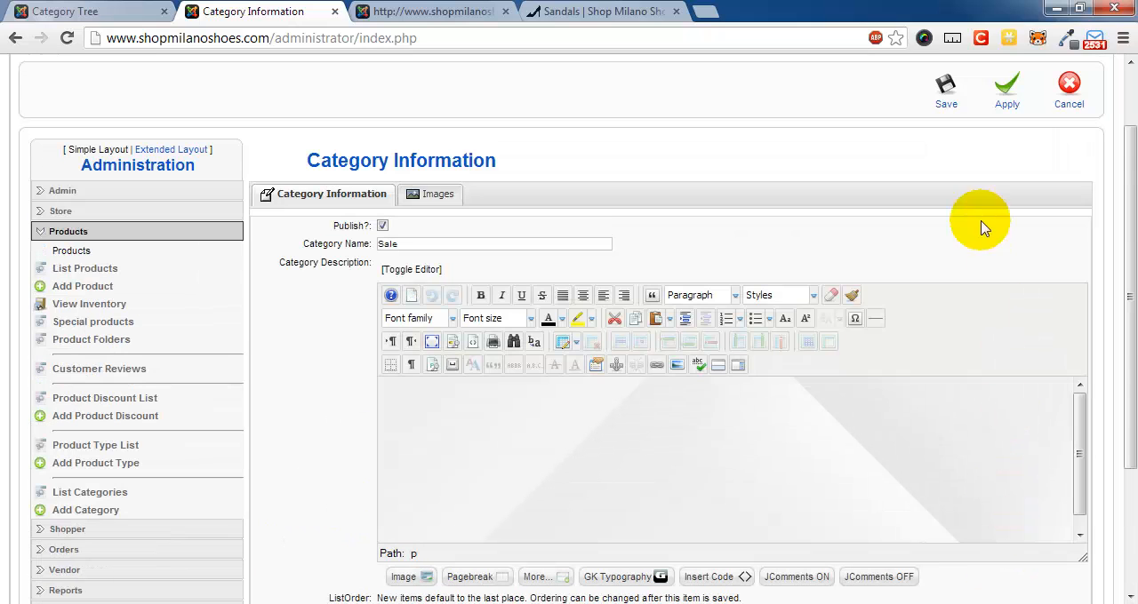
left_click(944, 98)
scroll(711, 437, "down", 6)
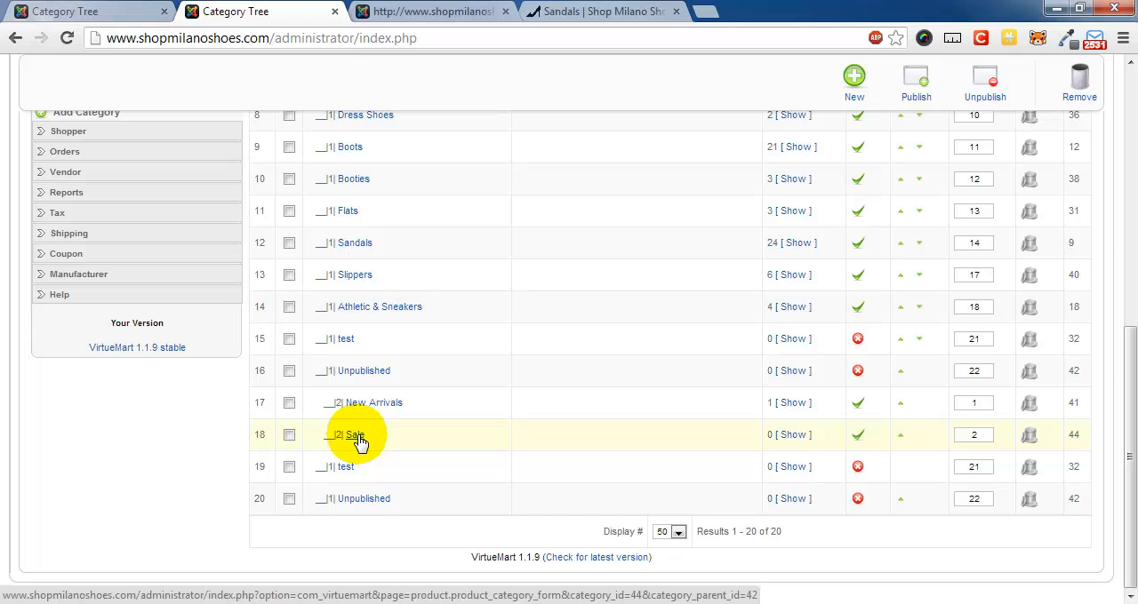
scroll(564, 399, "up", 3)
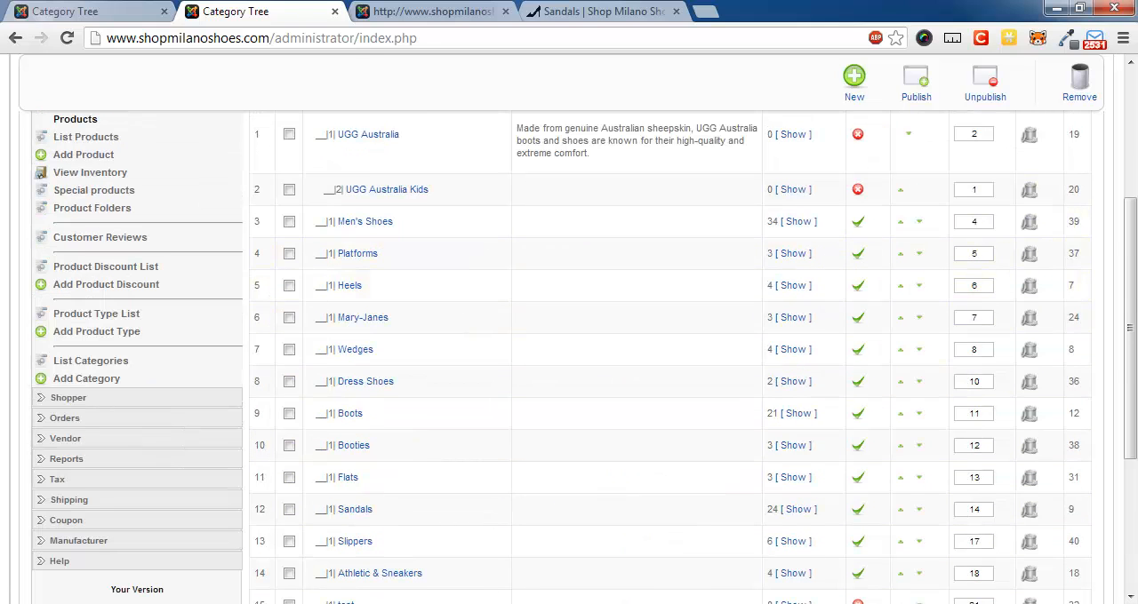